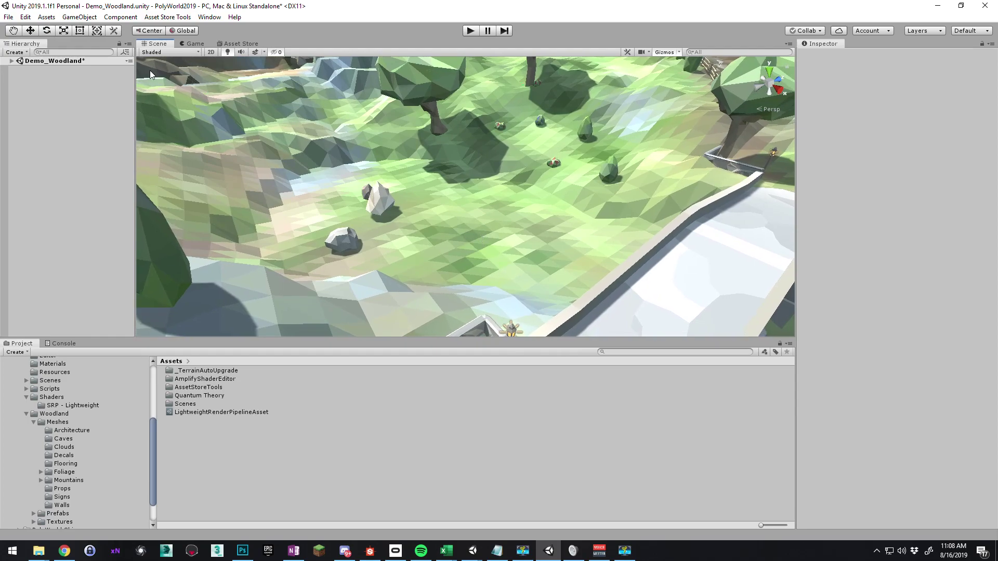
Add a new 3D terrain object to the woodland scene
alt+drag(454, 220, 450, 248)
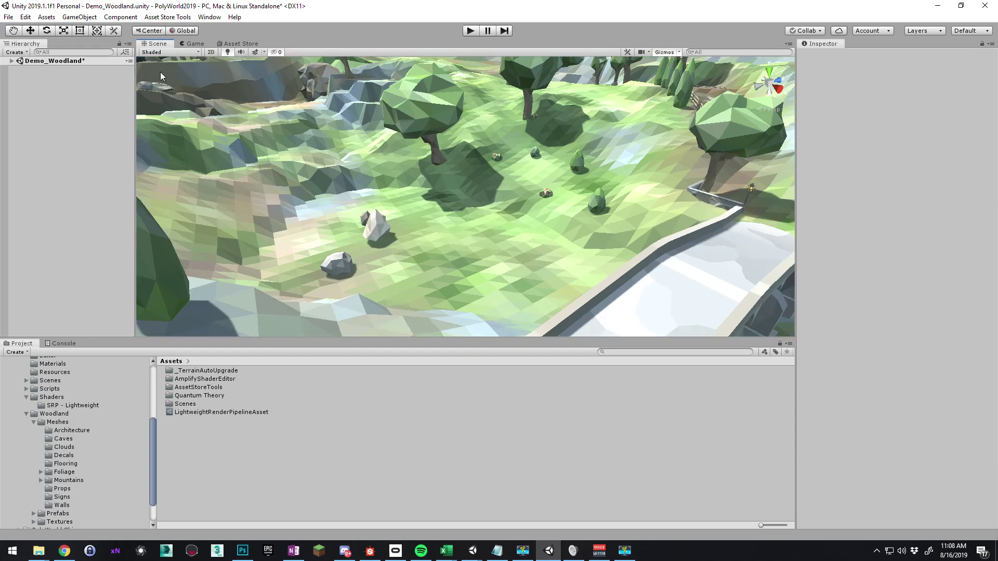
click(79, 17)
mouse_move(117, 51)
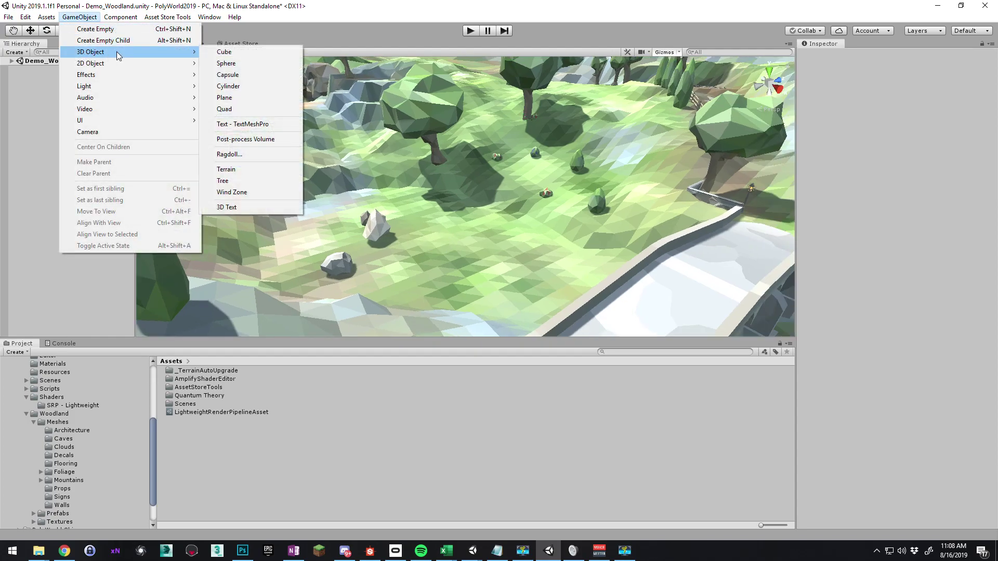
click(227, 169)
alt+drag(560, 217, 583, 297)
alt+drag(553, 231, 671, 262)
Set the terrain's width, length, height, detail resolution per patch and detail resolution each to 64
click(928, 131)
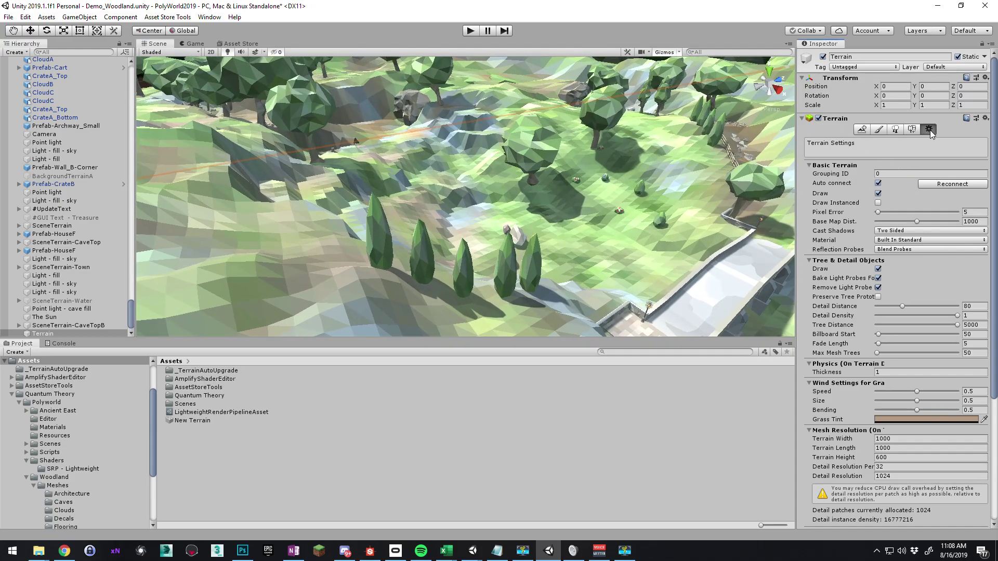
scroll(839, 337, down, 5)
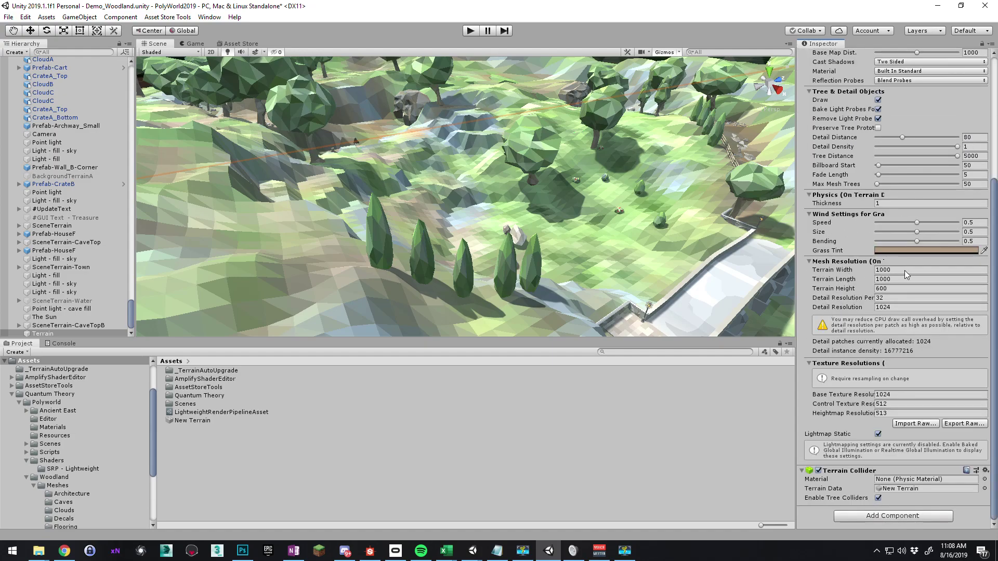
click(893, 270)
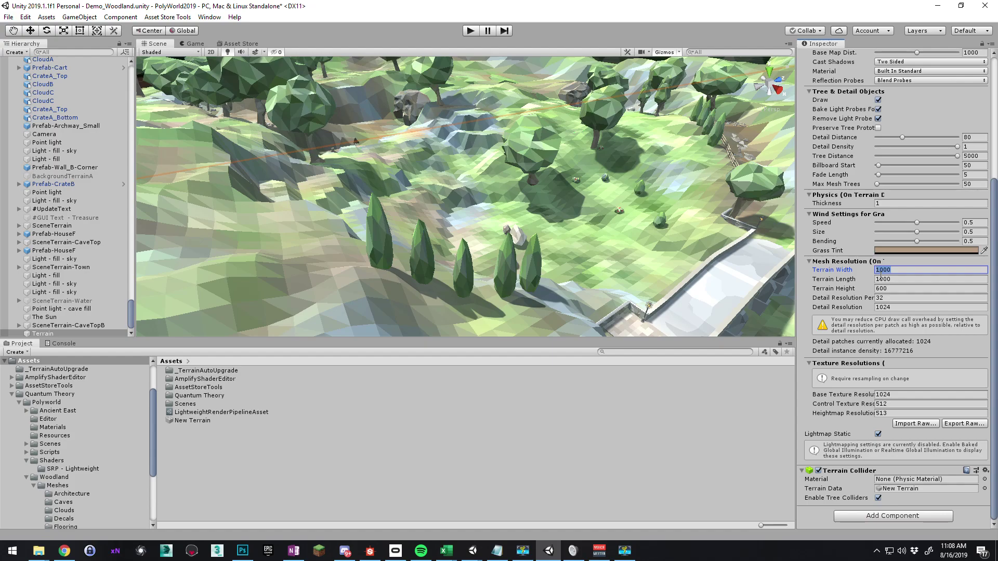
text(64)
key(Tab)
text(64)
key(Tab)
text(64)
key(Tab)
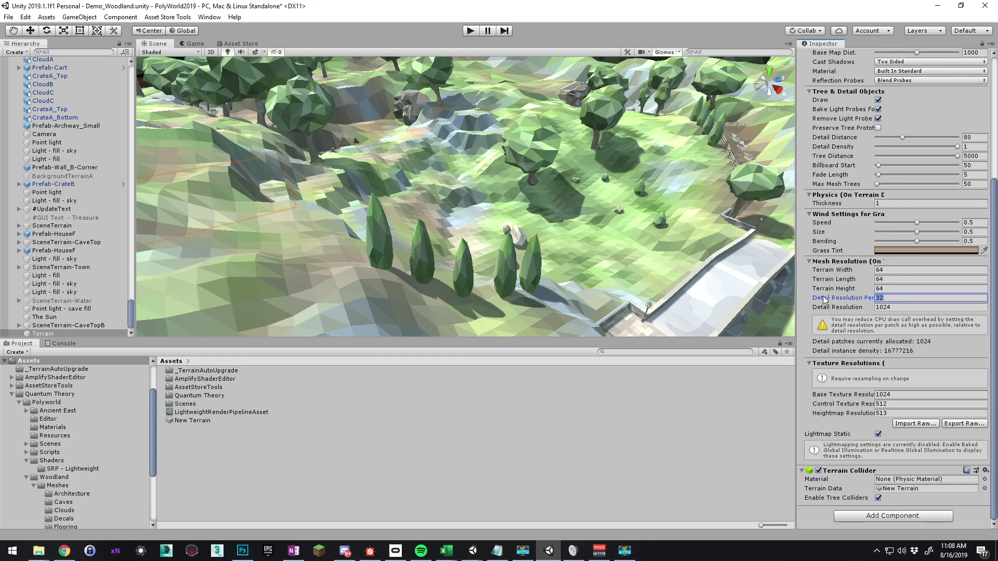
text(64)
key(Tab)
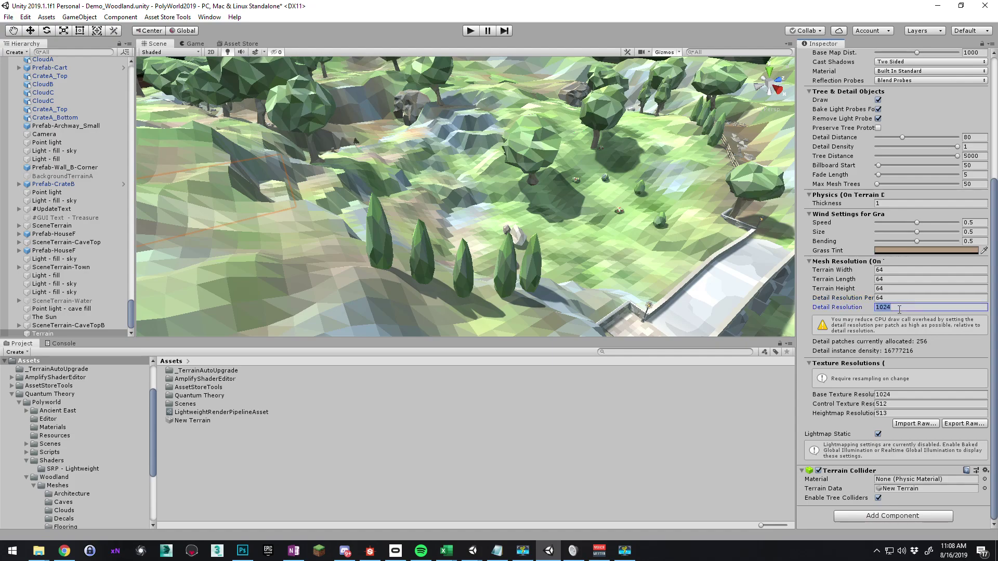
text(64)
key(Return)
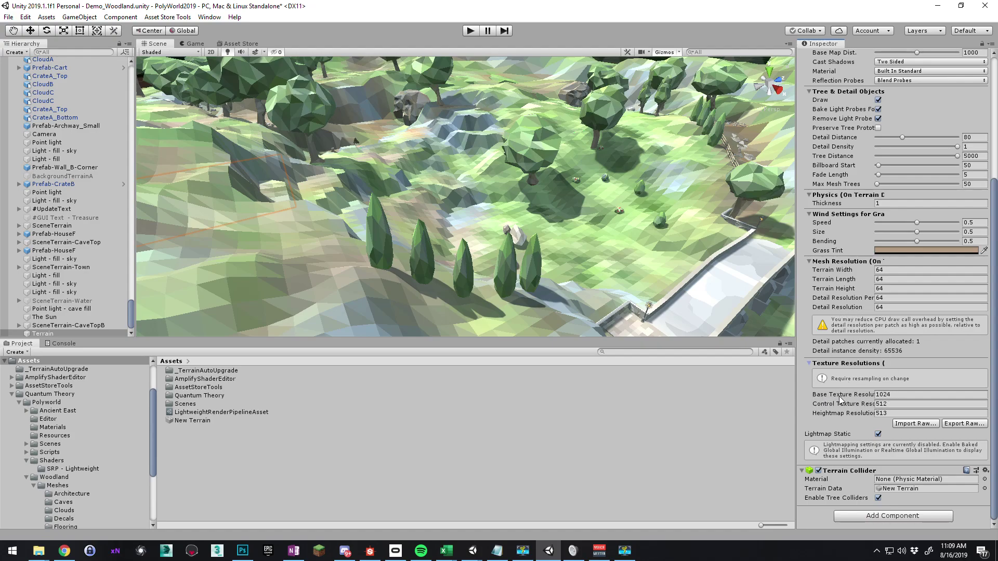
Set the terrain's base and control texture resolutions to 64 and heightmap resolution to 65, and apply both resizes
click(908, 394)
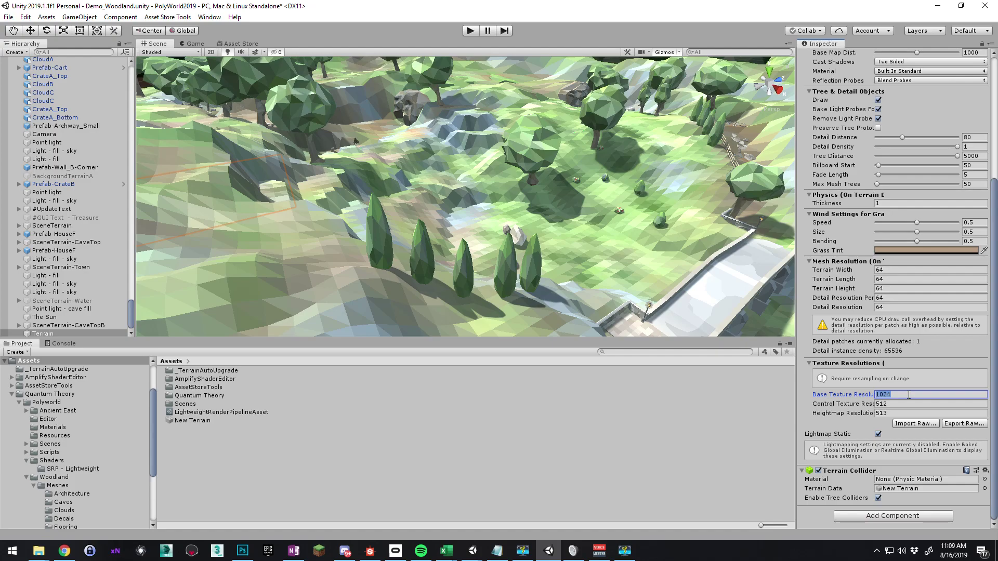
text(64)
key(Tab)
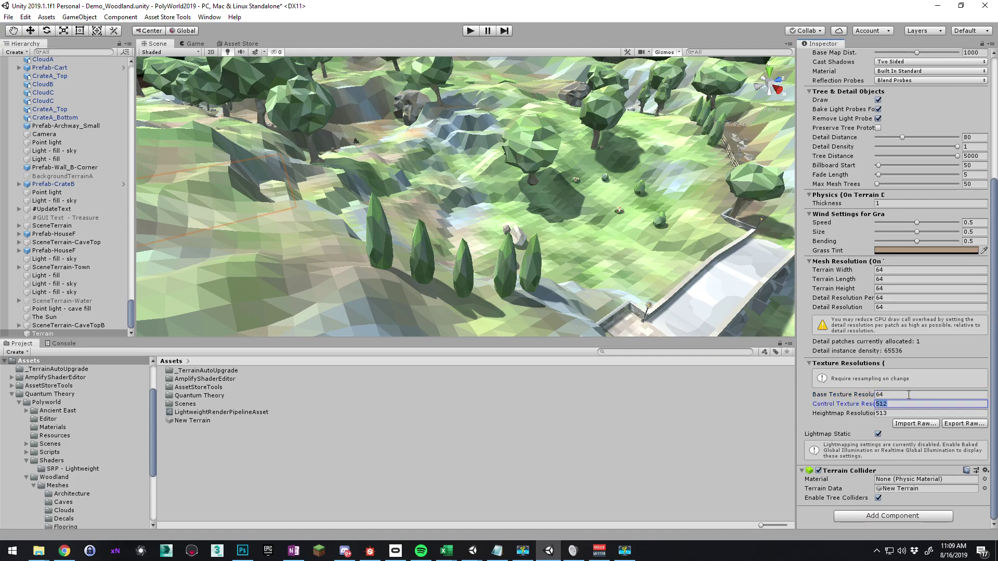
text(64)
key(Tab)
text(65)
key(Tab)
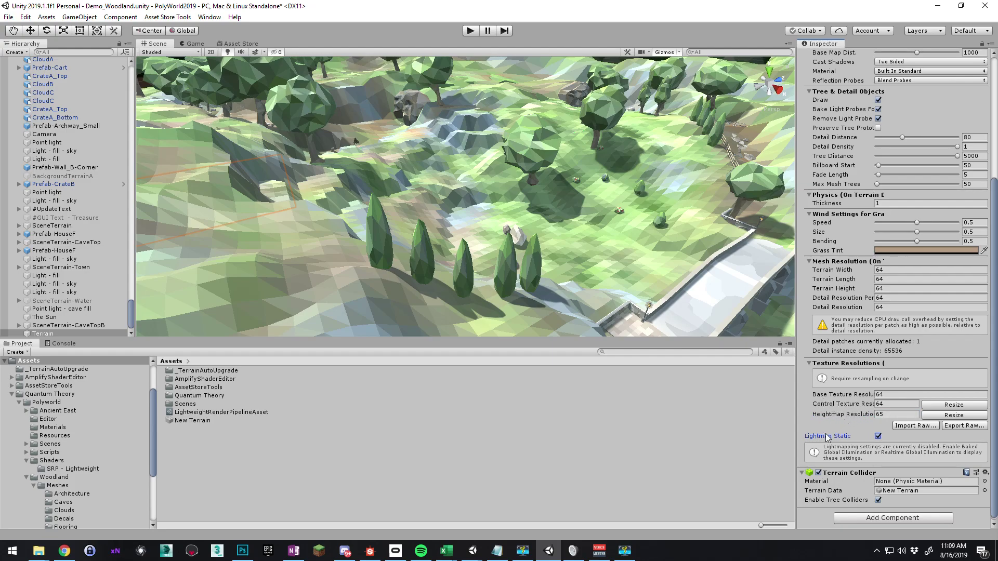
click(936, 406)
click(948, 415)
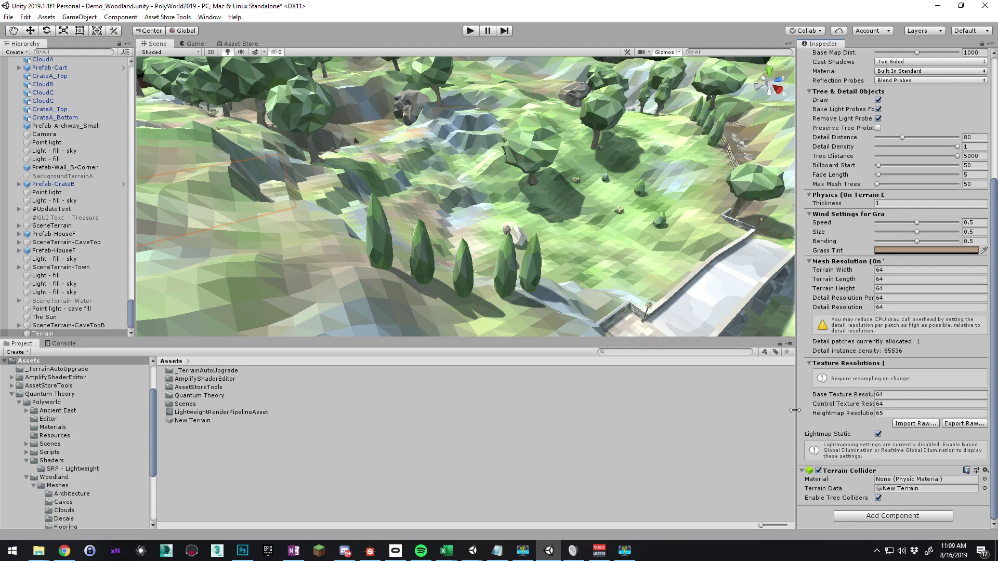
Move the terrain across the scene to about X 156.7, Y 1.2, Z 81.8
key(w)
right_drag(538, 221, 621, 224)
key(w)
drag(330, 211, 615, 205)
key(w)
right_drag(615, 205, 478, 248)
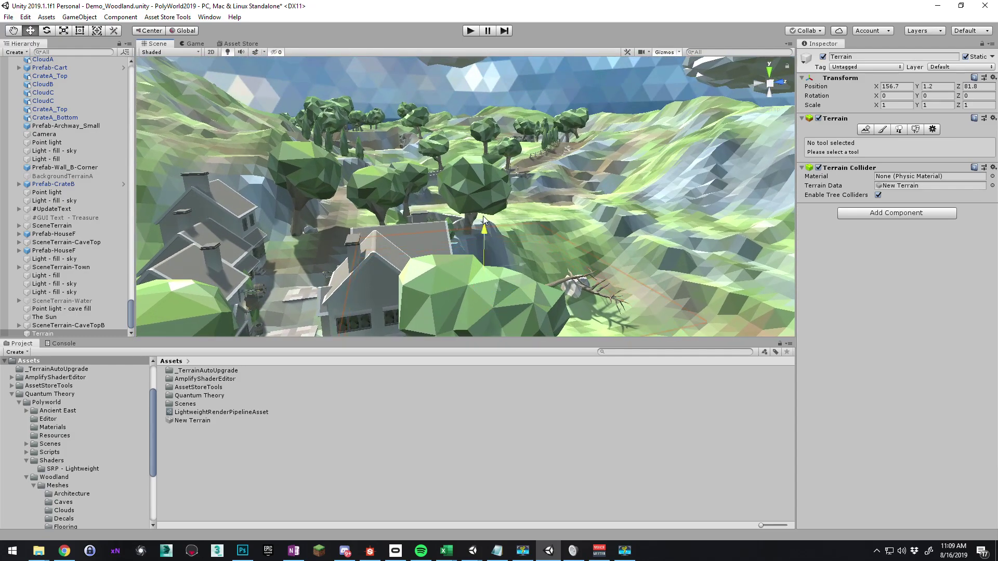
Raise the terrain above the ground and shift it to the stone bridge, at about X 119, Y 26.3, Z 76.8
drag(485, 218, 486, 160)
key(w)
right_drag(486, 160, 541, 249)
key(a)
drag(508, 244, 357, 180)
key(f)
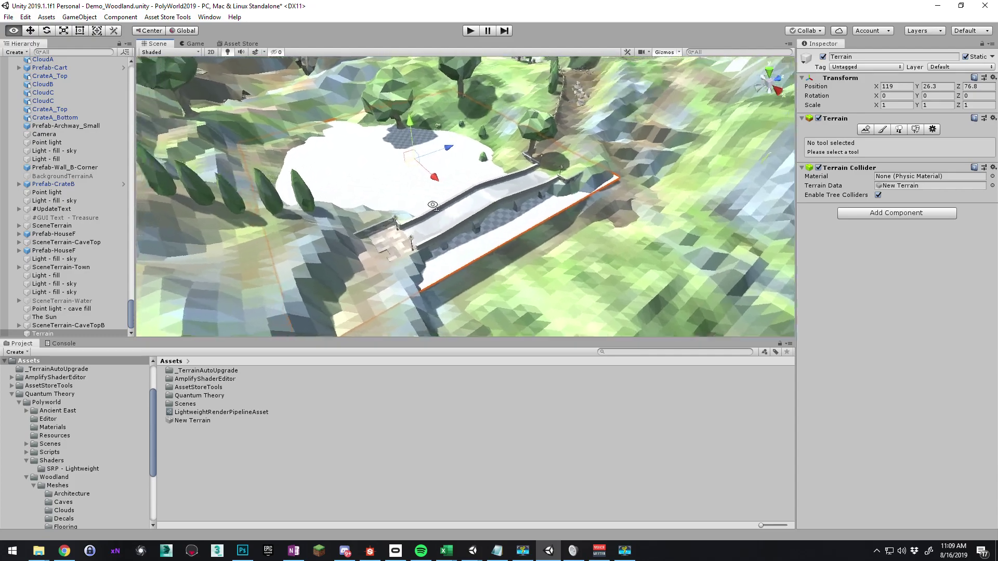
Lower the terrain to about Y 24.31 so it sits in the hollow beside the bridge
mouse_move(484, 153)
mouse_down()
mouse_move(492, 172)
mouse_move(488, 162)
mouse_up()
key(w)
right_drag(436, 175, 335, 139)
key(s)
key(w)
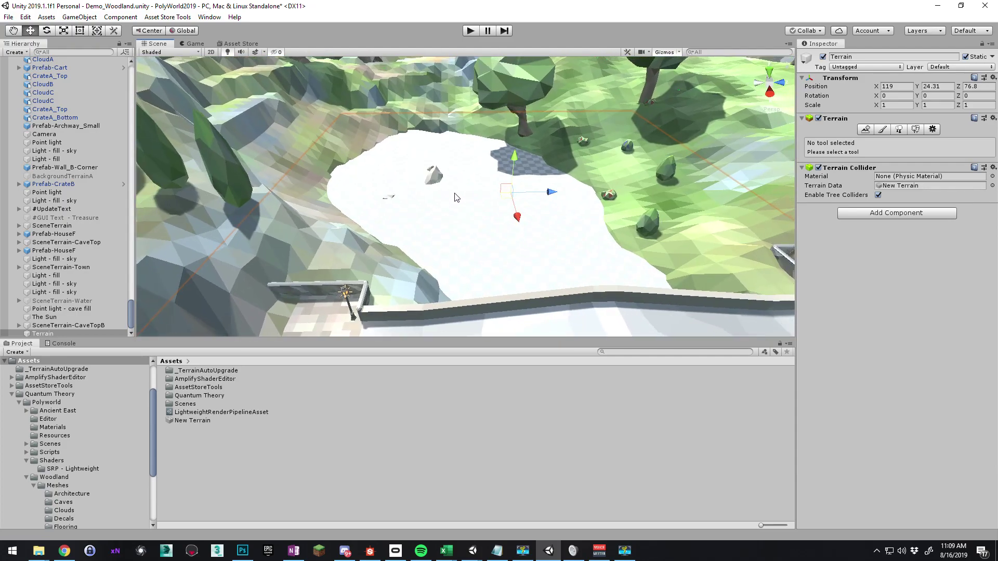
Add the QT_Poly World Terrain script component to the terrain
click(875, 217)
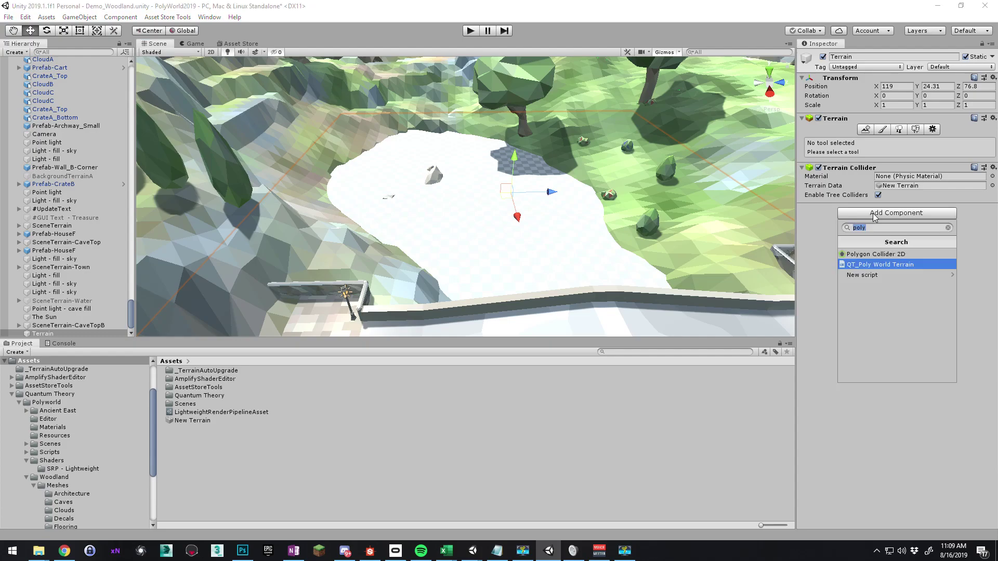
click(901, 266)
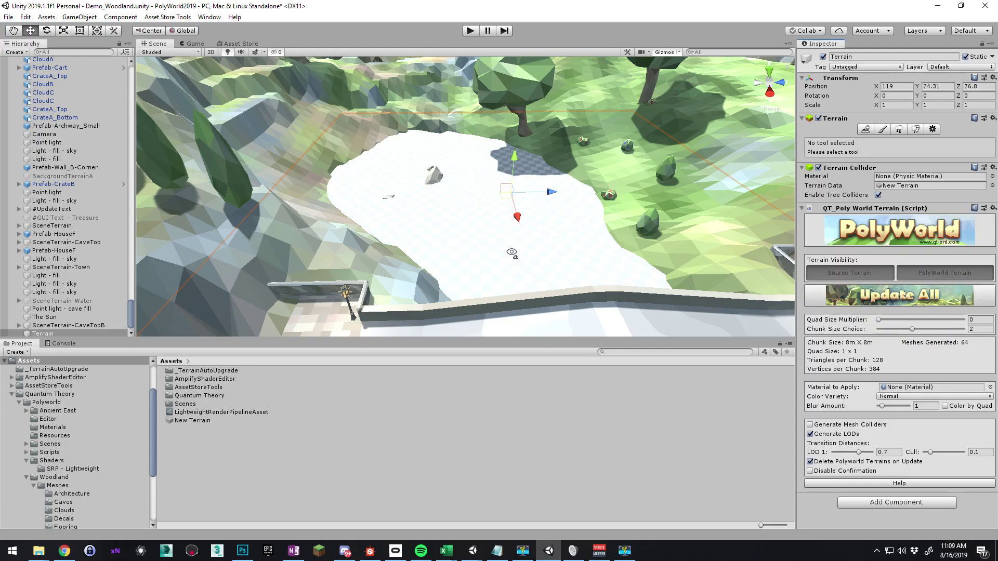
key(w)
right_drag(511, 252, 571, 263)
key(a)
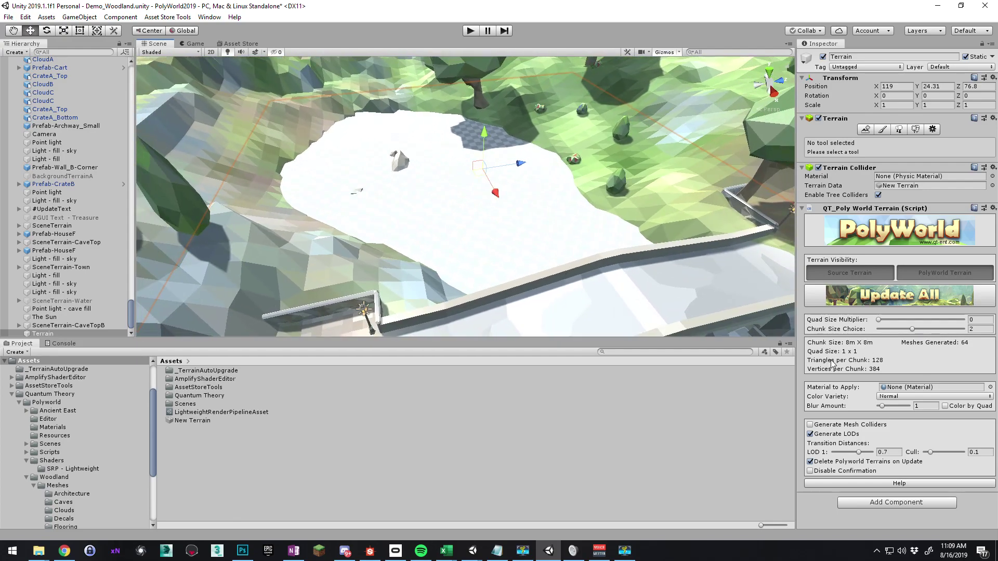
right_drag(769, 305, 852, 353)
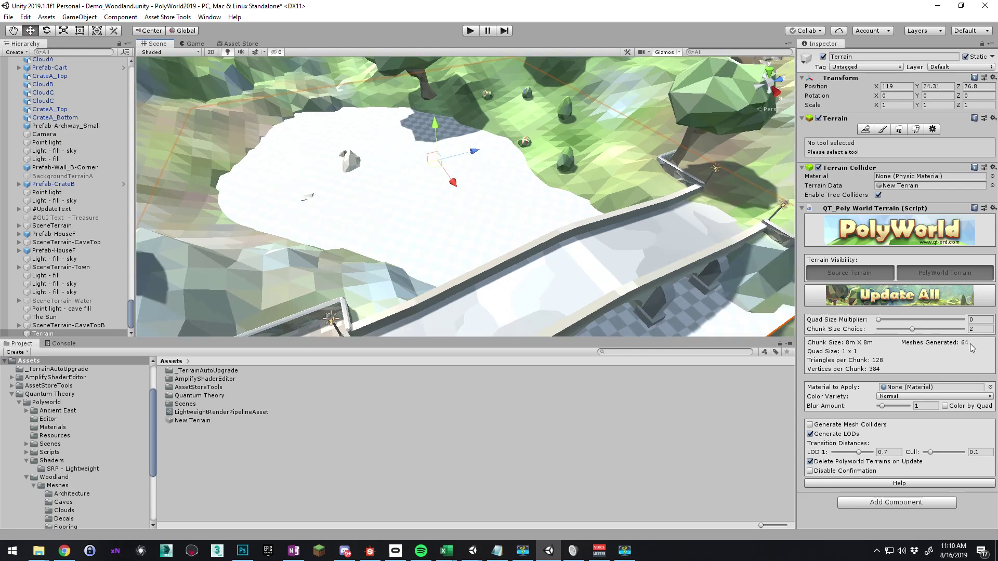
Set the PolyWorld chunk size choice to 4 and disable Generate LODs, keeping Delete Polyworld Terrains on Update enabled
drag(913, 329, 946, 330)
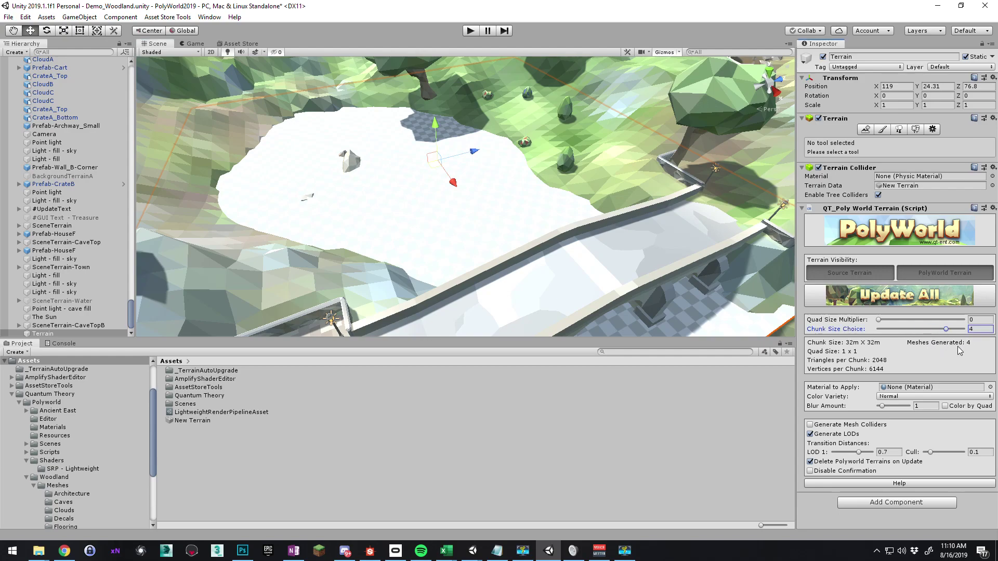
click(810, 435)
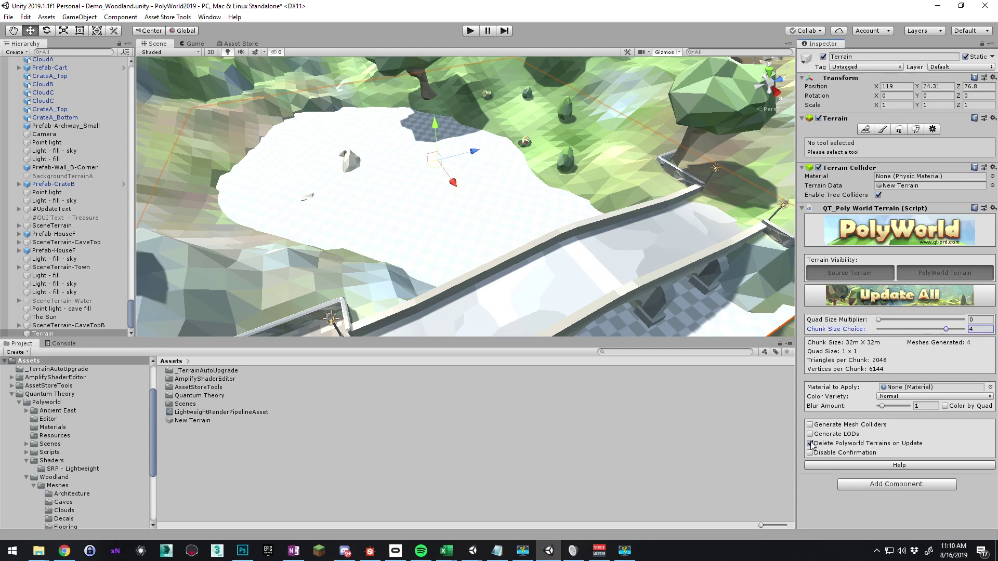
click(810, 444)
Switch terrain painting to Paint Texture mode and remove the layer_PW_Brown terrain layer
key(w)
right_drag(541, 226, 613, 197)
alt+drag(613, 198, 754, 216)
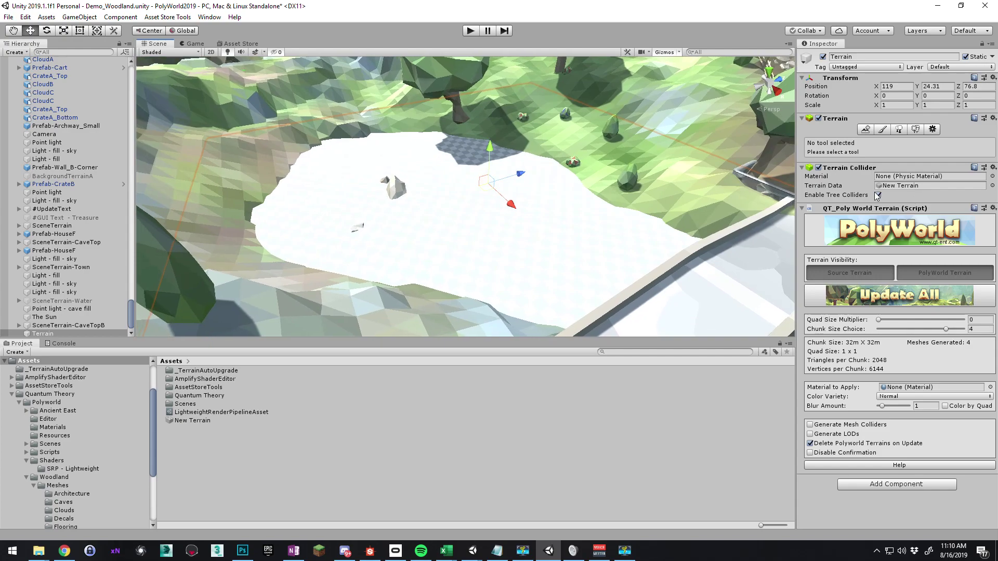
click(883, 129)
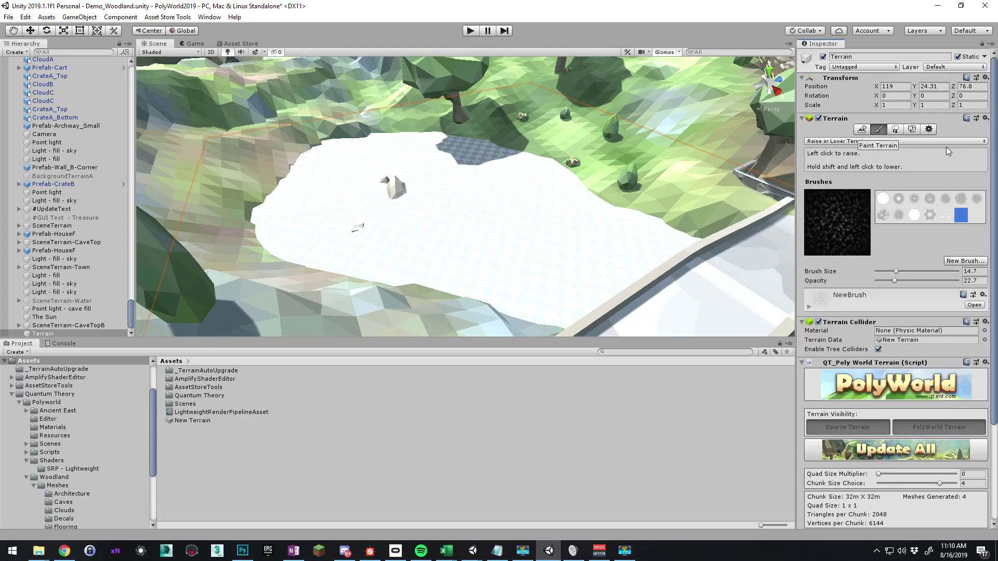
click(834, 141)
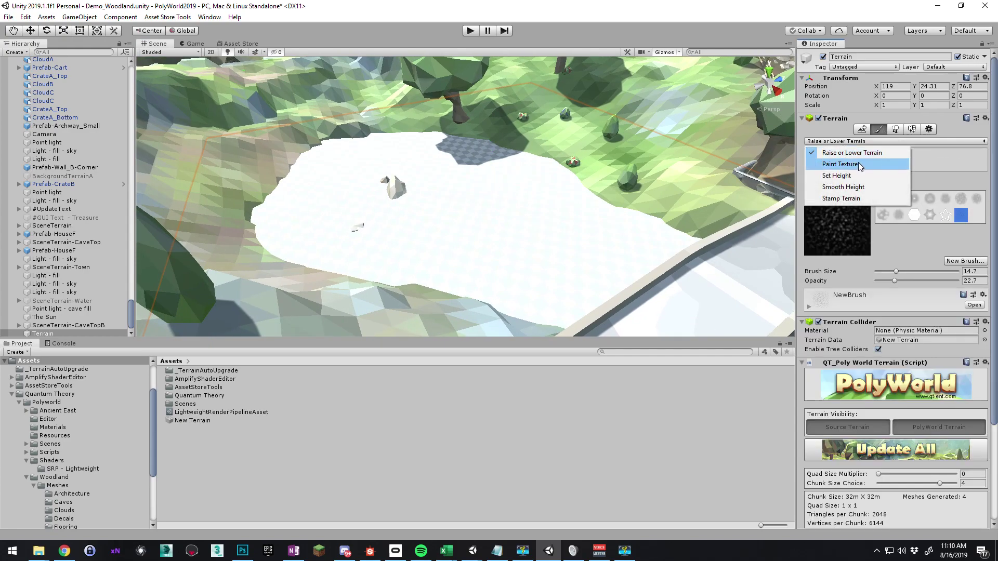
click(857, 161)
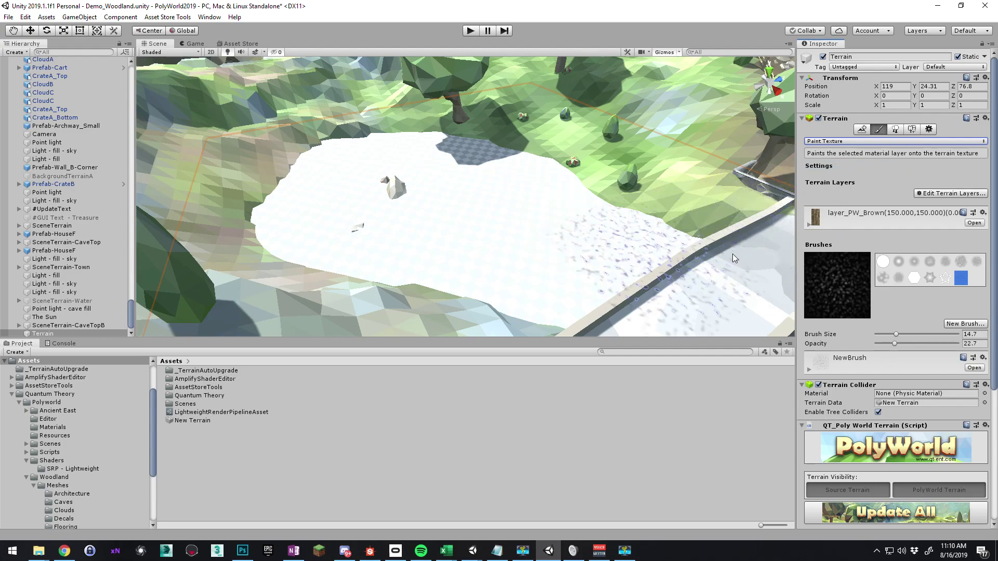
click(946, 195)
click(943, 208)
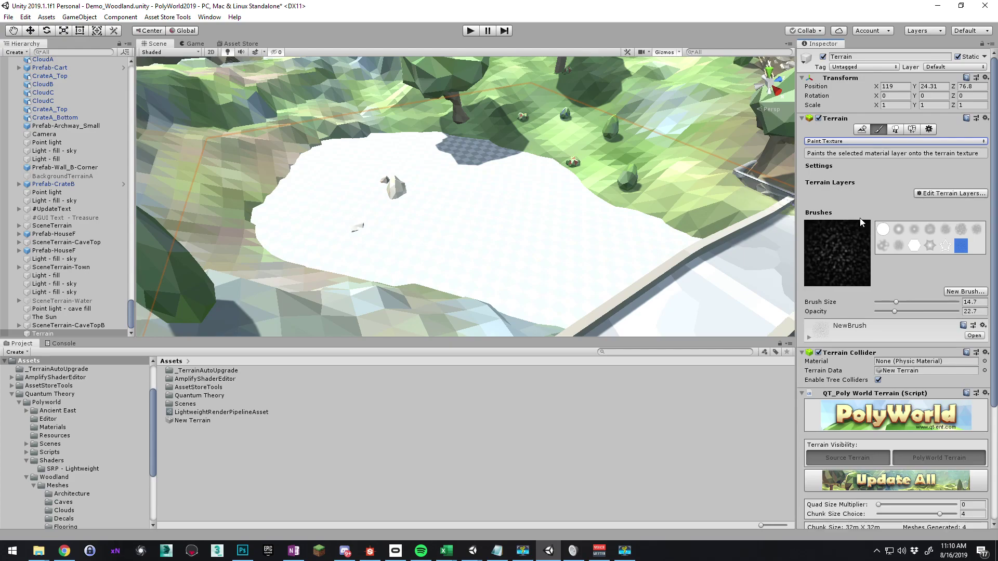
Add layer_Swatch_Black (15, 15) as the terrain's base layer
click(944, 194)
click(943, 206)
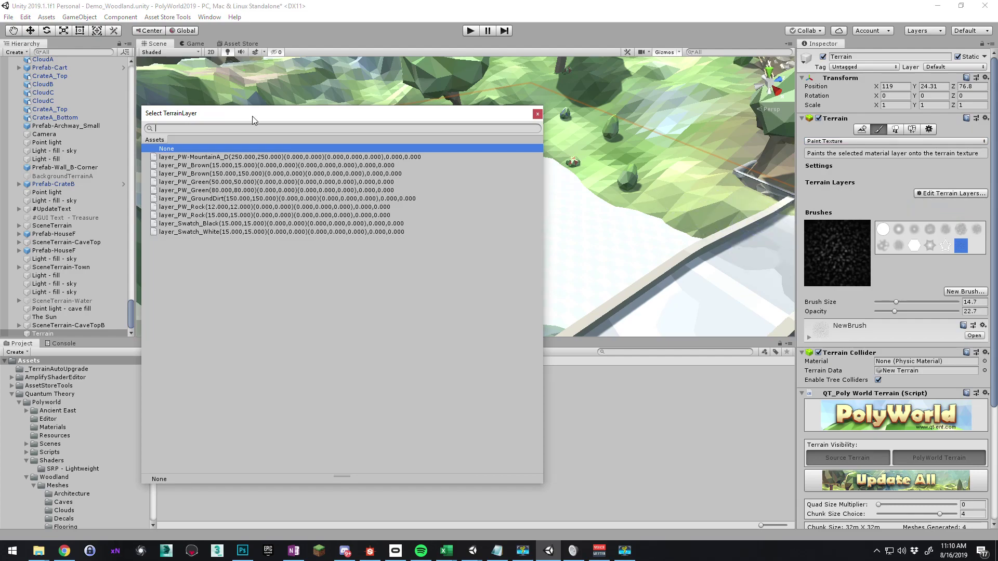
drag(252, 116, 331, 119)
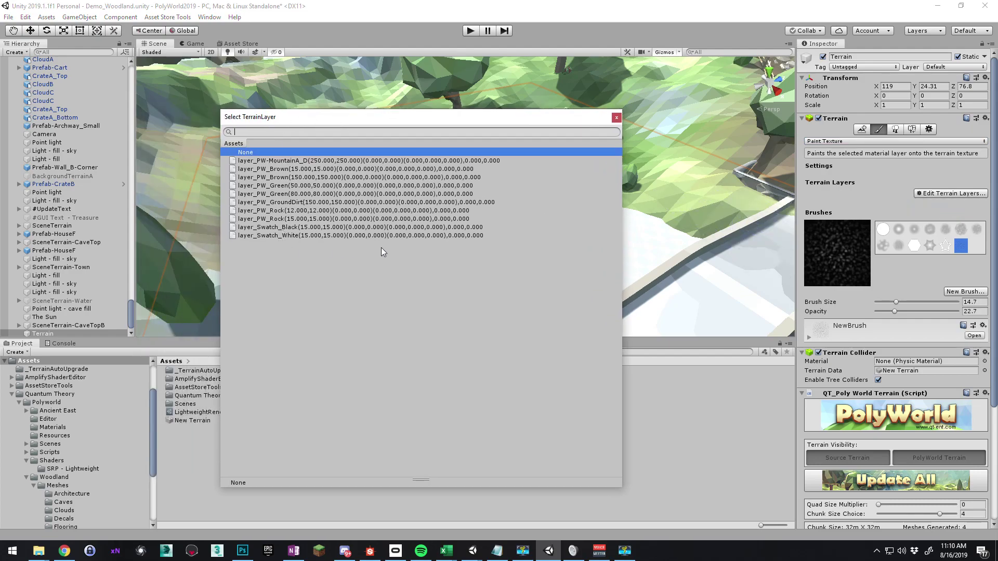
click(269, 229)
double_click(299, 232)
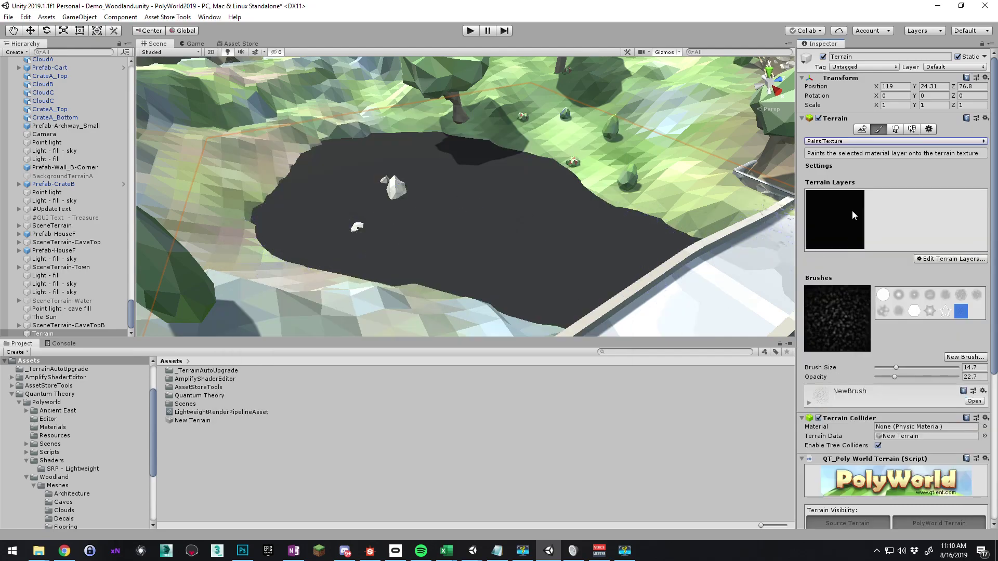
Add layer_PW_Green (50, 50) as the terrain's second layer
click(950, 258)
click(961, 275)
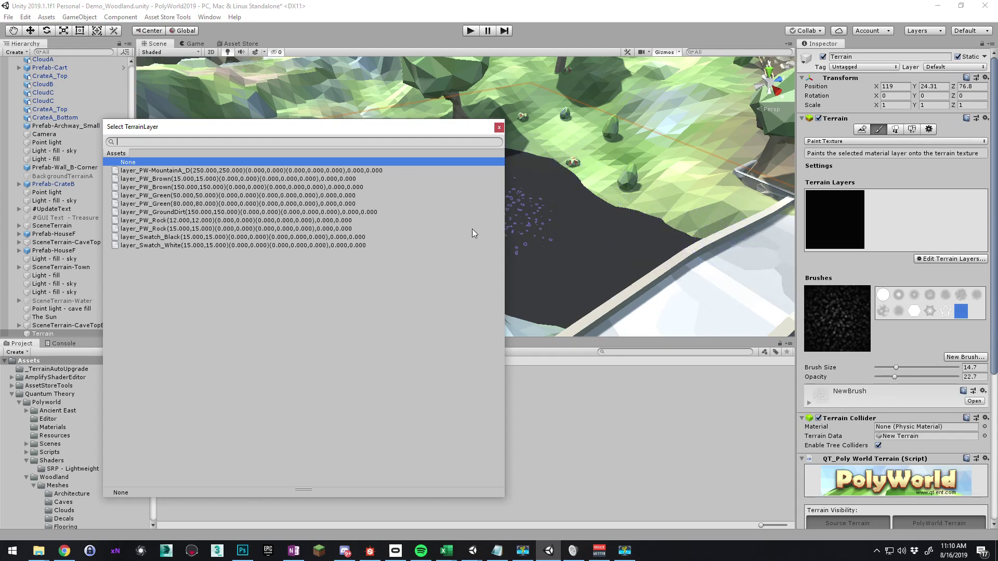
double_click(157, 195)
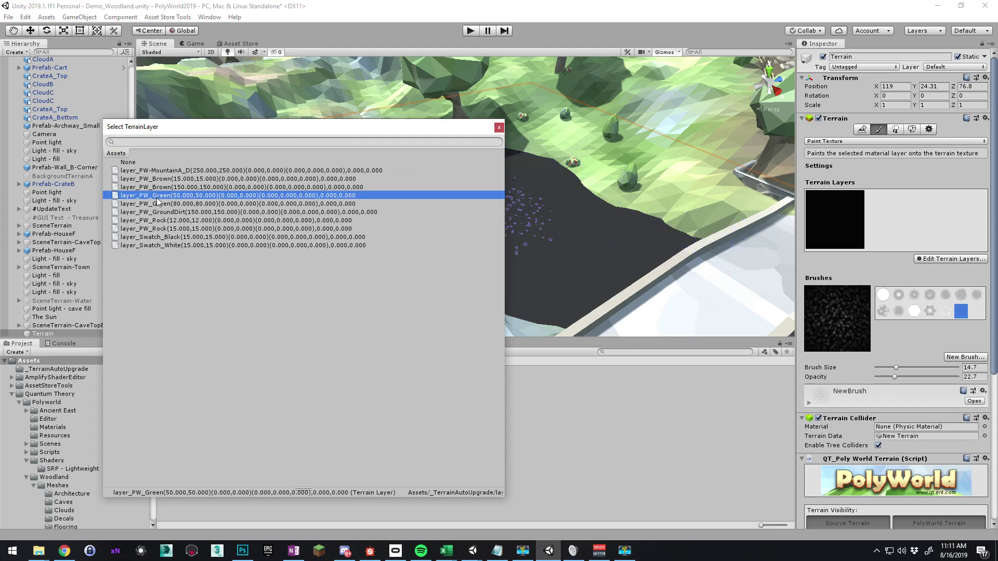
middle_drag(579, 213, 539, 219)
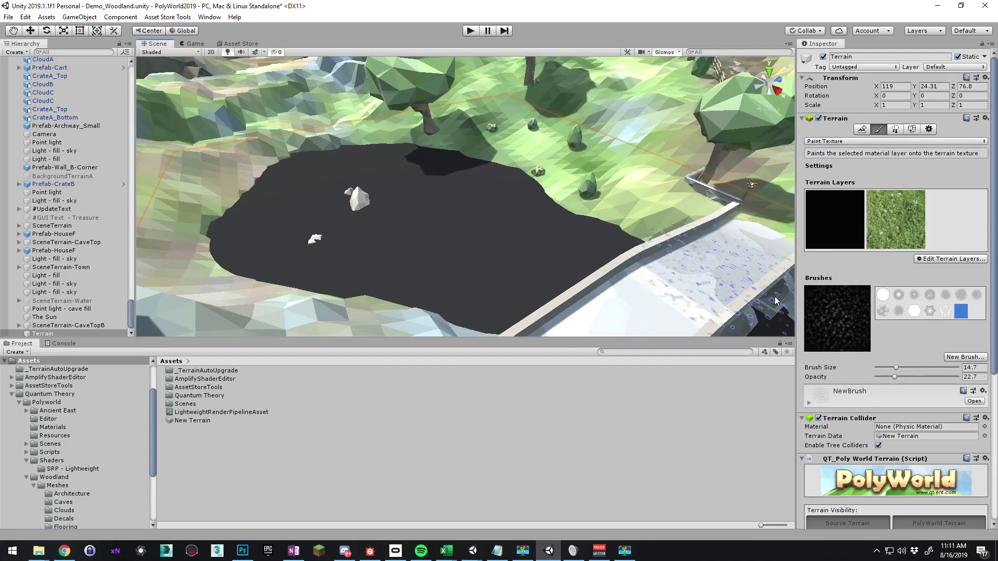
Choose the soft round builtin_brush_2 and the green grass layer, with brush size about 5.8 and opacity 100
click(899, 296)
click(882, 232)
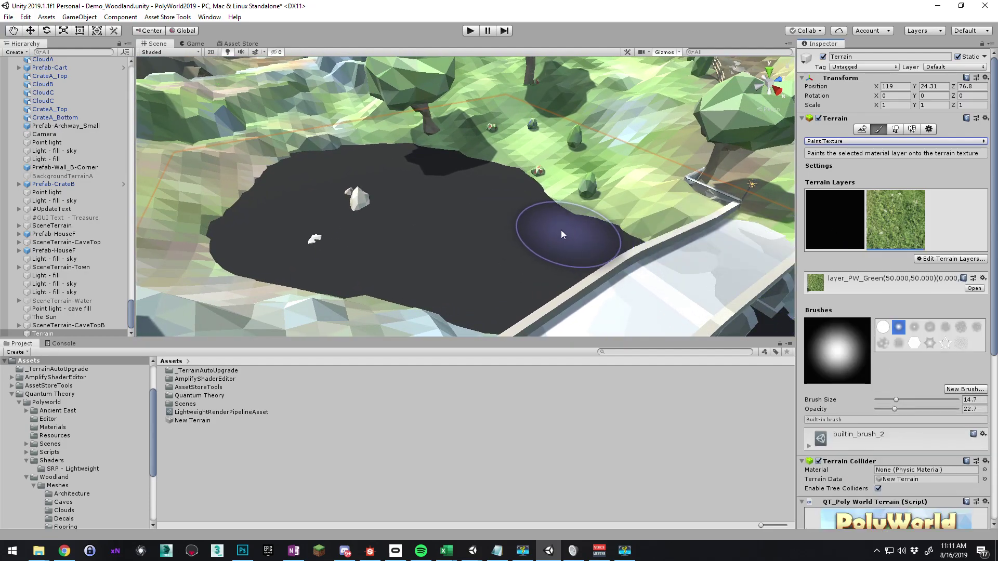
mouse_move(899, 396)
mouse_down()
mouse_move(884, 399)
mouse_move(962, 409)
mouse_up()
Paint the green grass layer along the outer edge of the black terrain where it meets the surrounding ground
right_drag(575, 181, 585, 190)
mouse_move(604, 217)
mouse_down()
mouse_move(513, 160)
mouse_move(392, 136)
mouse_move(266, 147)
mouse_move(327, 141)
mouse_up()
mouse_move(235, 185)
mouse_down()
mouse_move(225, 270)
mouse_move(439, 297)
mouse_up()
mouse_move(439, 297)
right_down()
mouse_move(494, 274)
mouse_move(439, 291)
right_up()
Paint green grass on the black terrain at both ends of the bridge's far side, around the outer piers
middle_drag(421, 282, 358, 281)
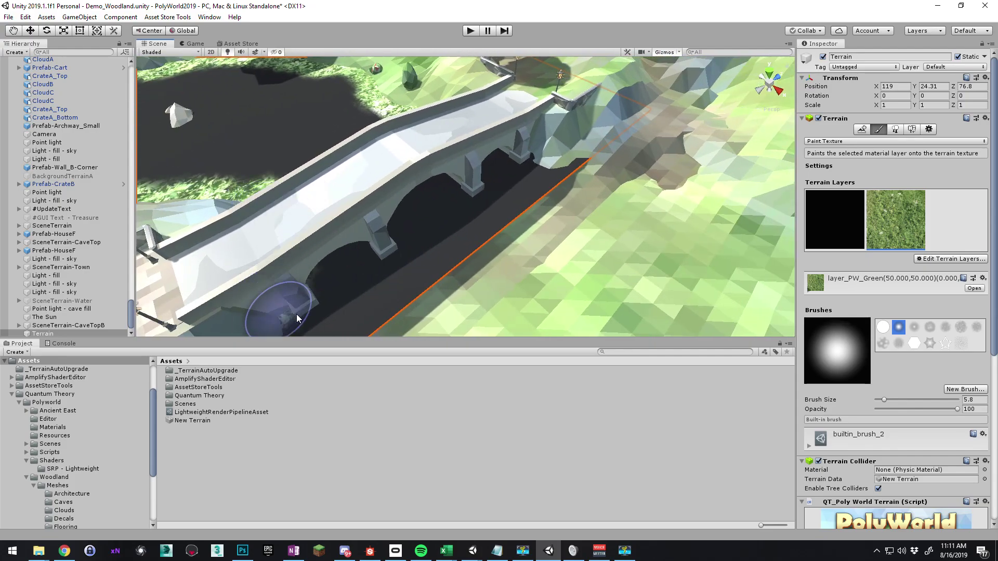
drag(298, 313, 317, 299)
drag(533, 149, 548, 143)
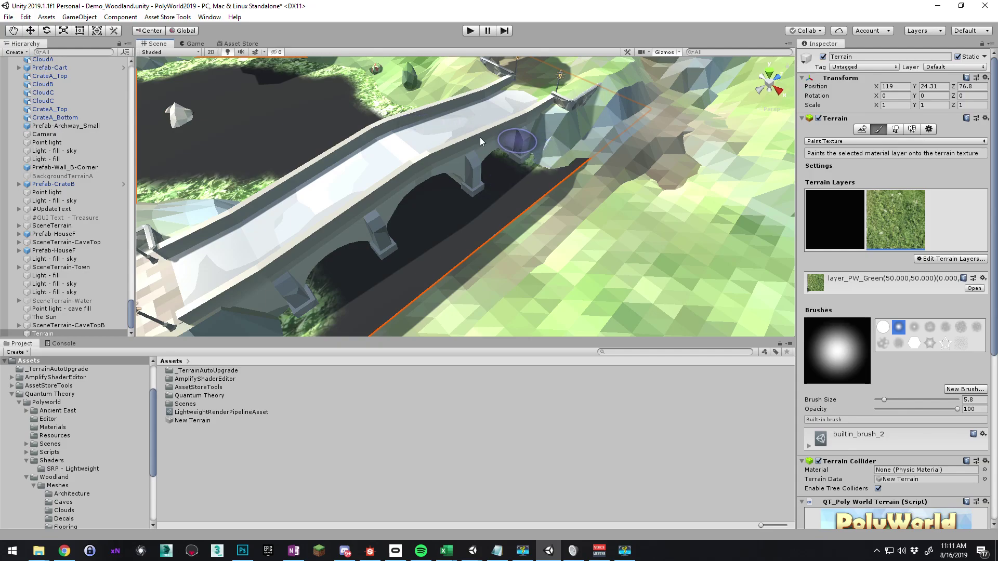
Enlarge the scene view and switch the terrain from texture painting to the Raise or Lower Terrain tool
alt+drag(479, 137, 603, 234)
key(w)
drag(574, 339, 573, 390)
scroll(497, 273, down, 5)
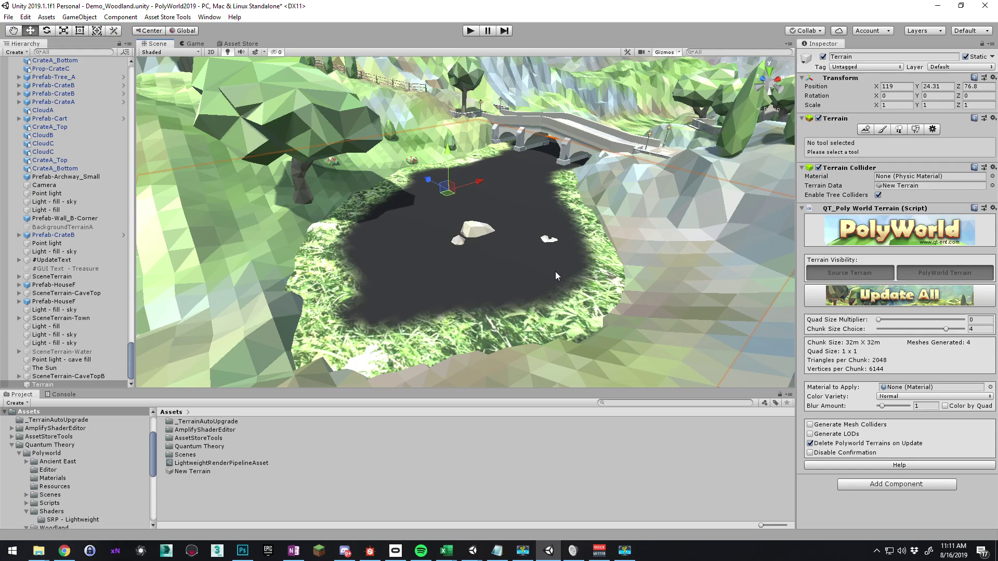
key(w)
mouse_move(541, 273)
right_down()
mouse_move(509, 281)
mouse_move(523, 280)
right_up()
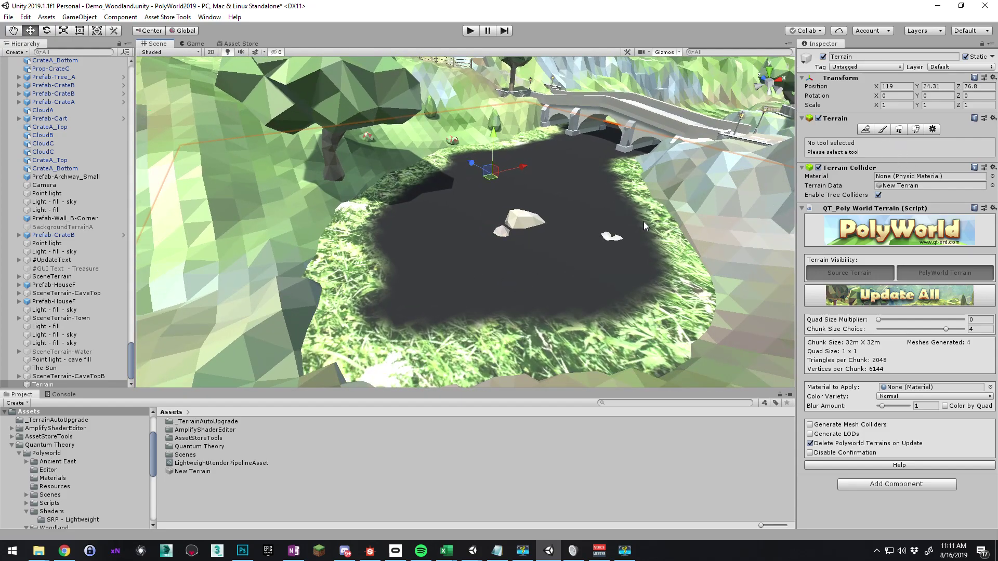
click(882, 129)
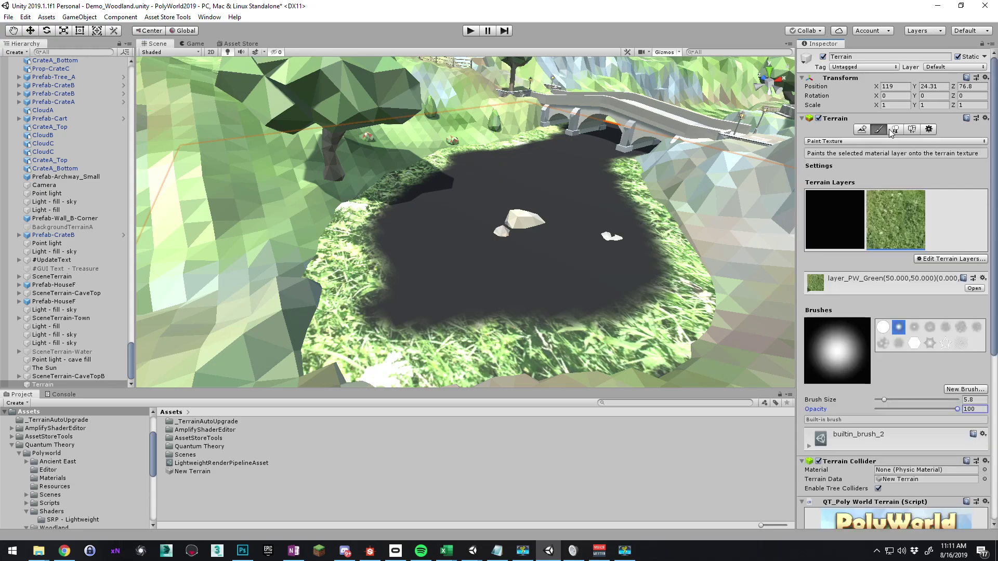
click(834, 141)
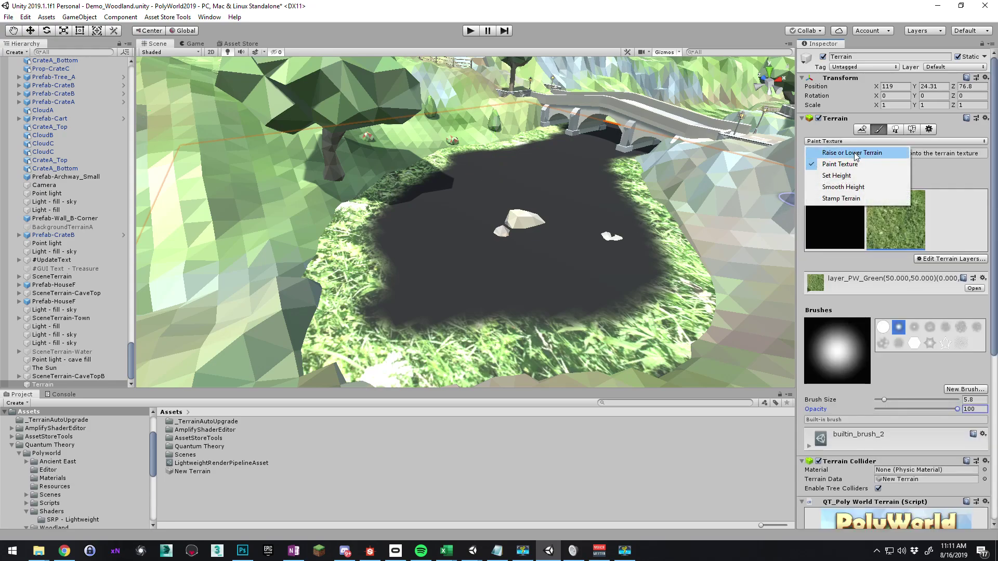
click(843, 152)
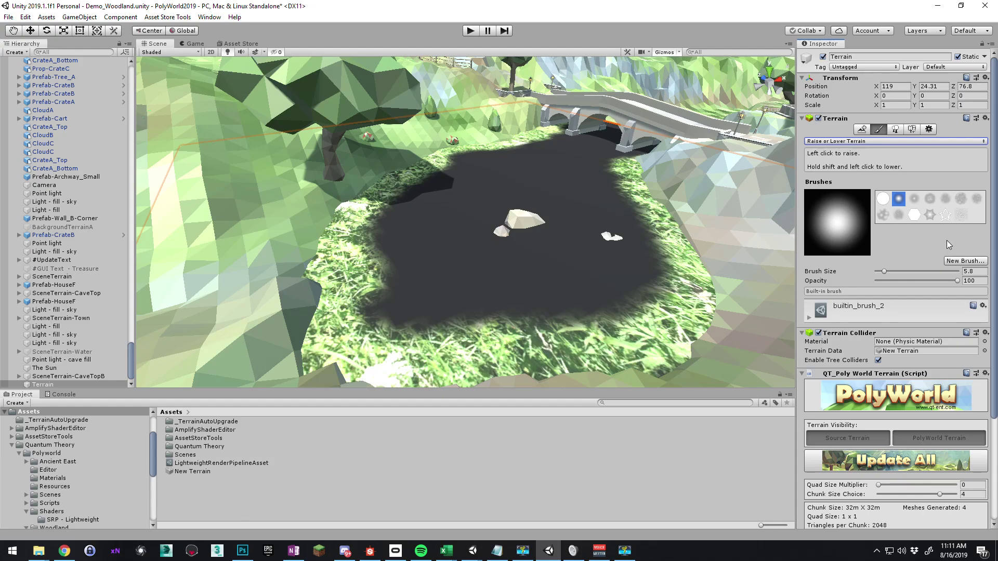
Select the speckled NewBrush for sculpting and create another new brush from the Brush_Noise texture
click(962, 216)
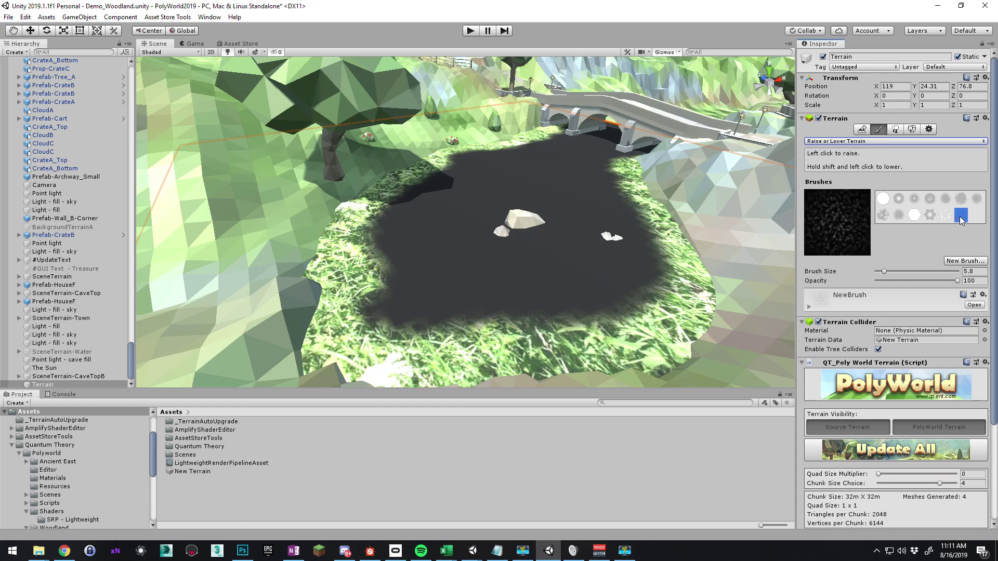
click(960, 261)
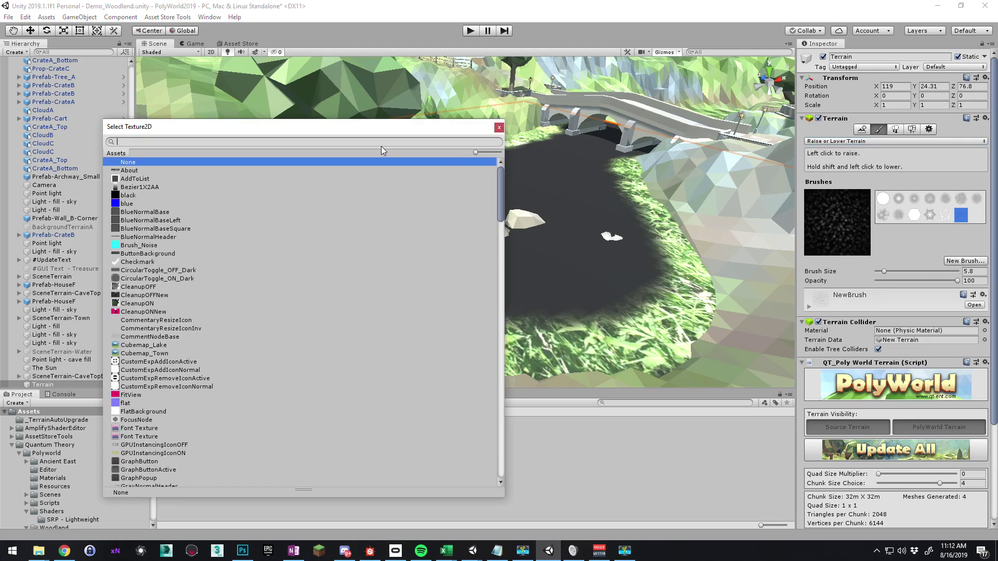
text(noise)
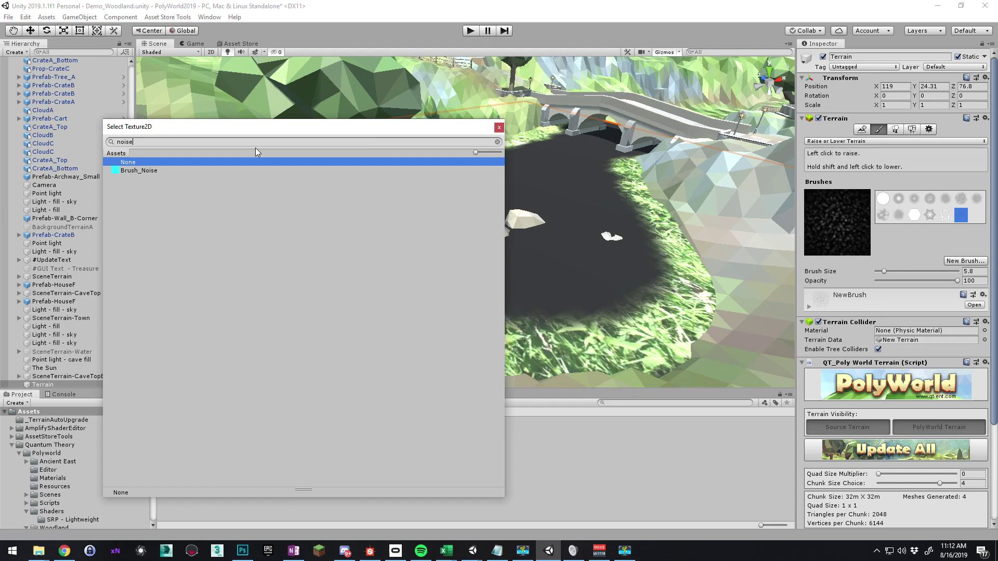
click(137, 169)
double_click(138, 169)
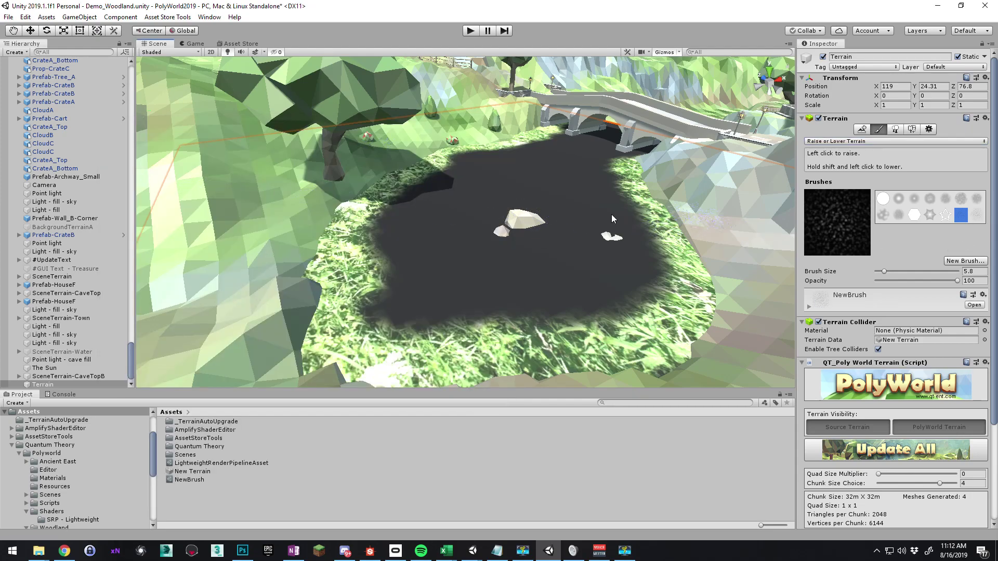
Reduce the noise brush's opacity to about 9.7
scroll(478, 275, up, 6)
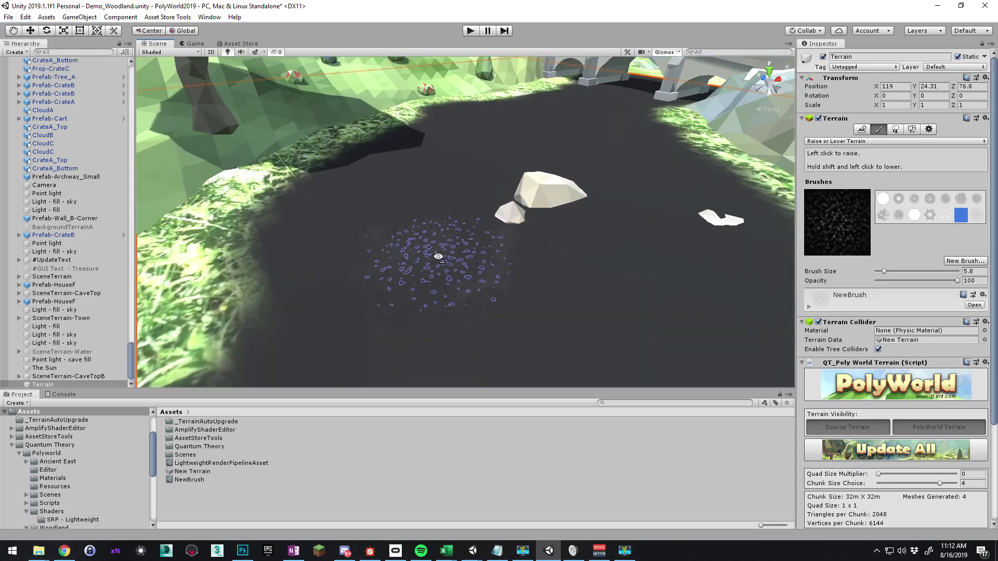
scroll(470, 252, up, 2)
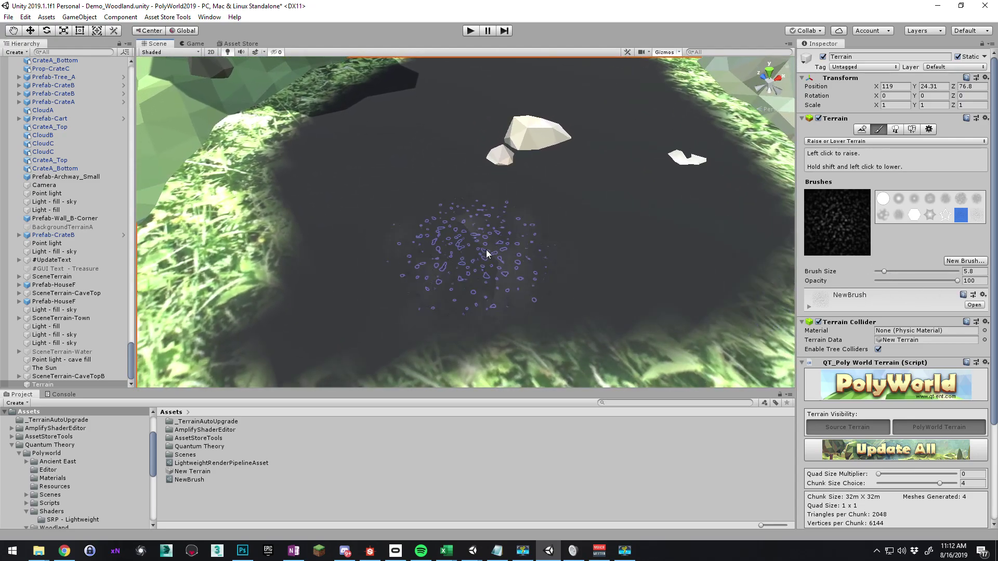
alt+drag(546, 235, 647, 249)
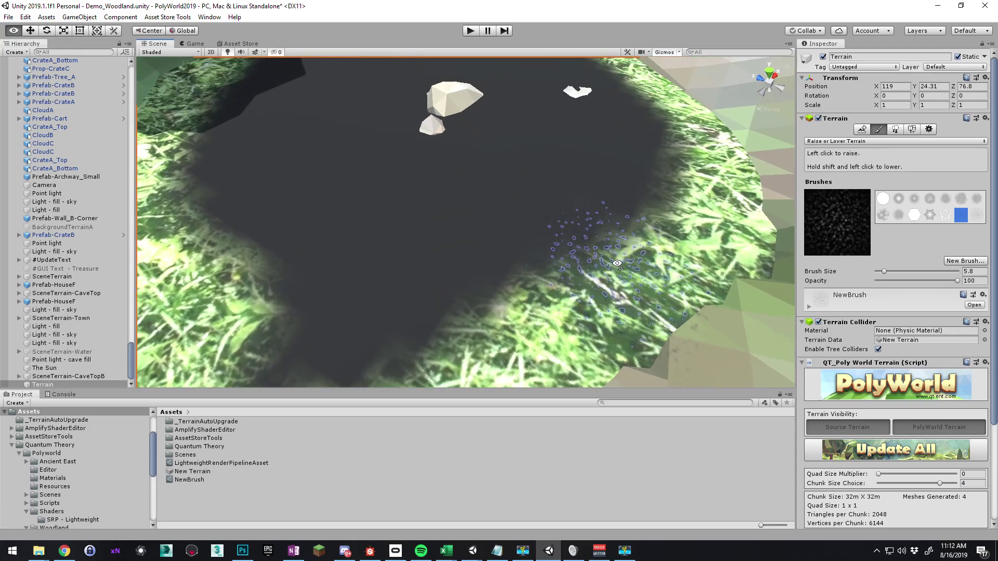
alt+right_drag(660, 252, 997, 304)
drag(957, 281, 887, 283)
scroll(525, 214, down, 5)
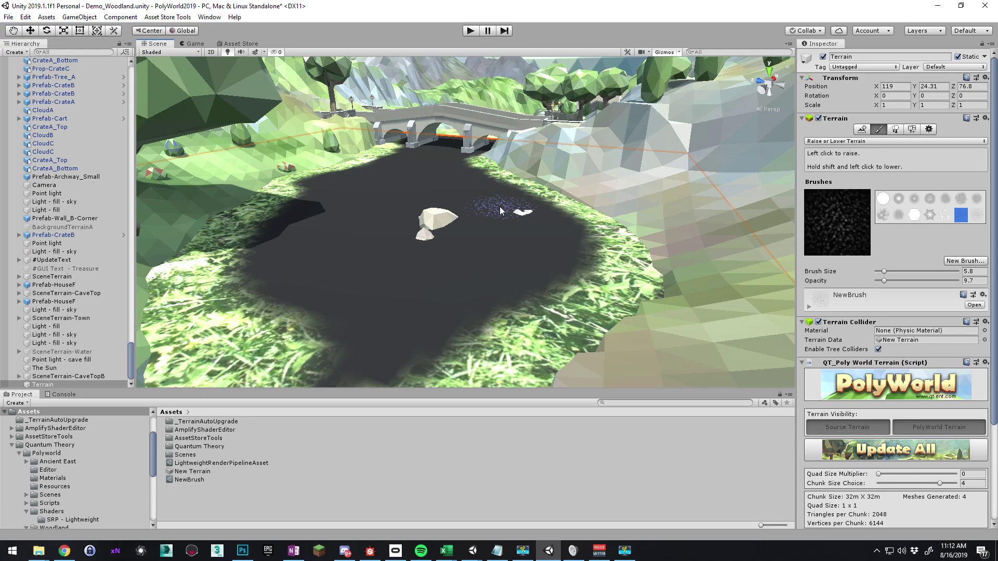
Show the scene in Shaded Wireframe and raise subtle noise bumps across the black area of the terrain
right_drag(500, 209, 522, 227)
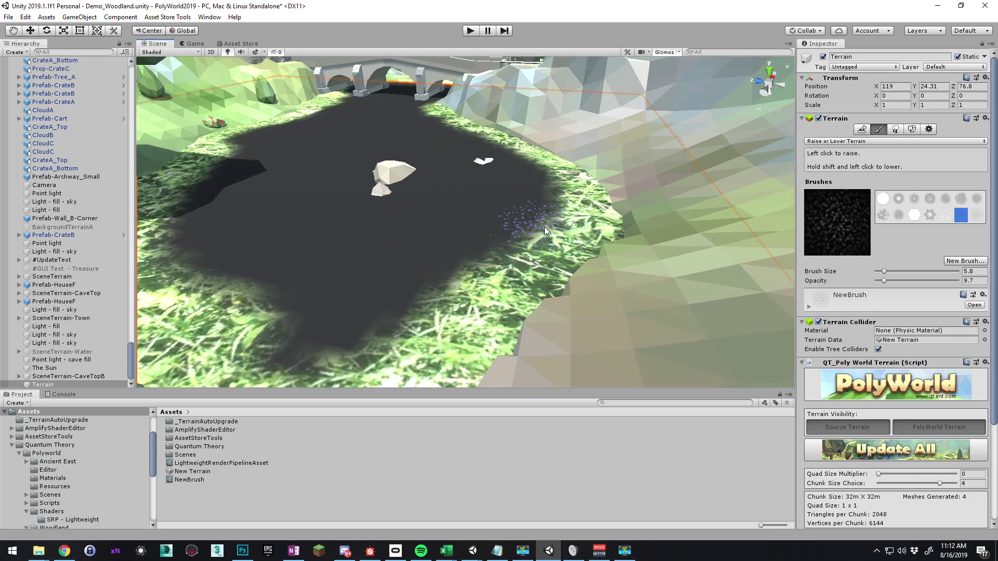
click(159, 54)
click(171, 85)
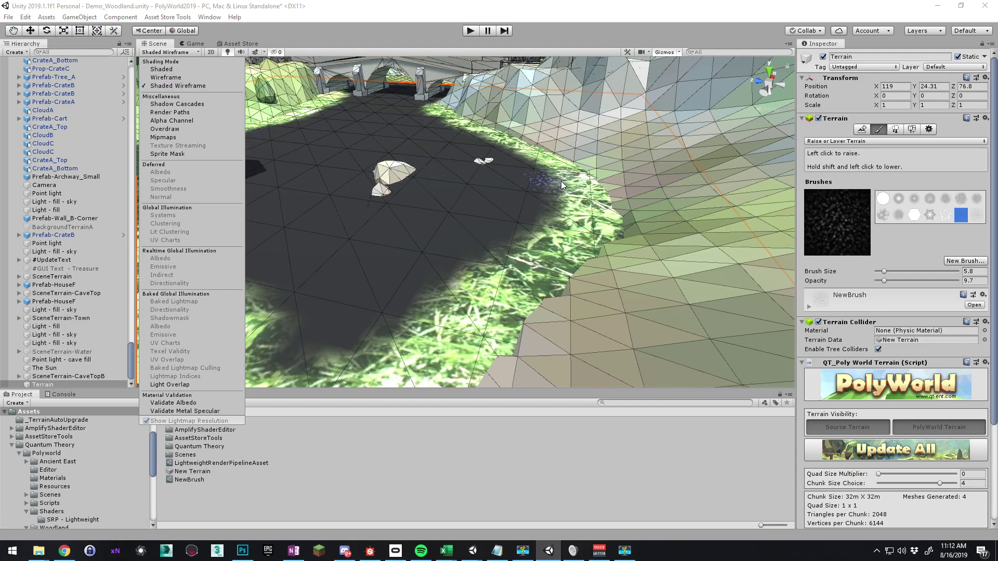
mouse_move(530, 200)
right_down()
mouse_move(559, 206)
mouse_move(500, 192)
right_up()
mouse_move(566, 251)
mouse_down()
mouse_move(603, 212)
mouse_move(509, 165)
mouse_move(461, 207)
mouse_move(439, 289)
mouse_up()
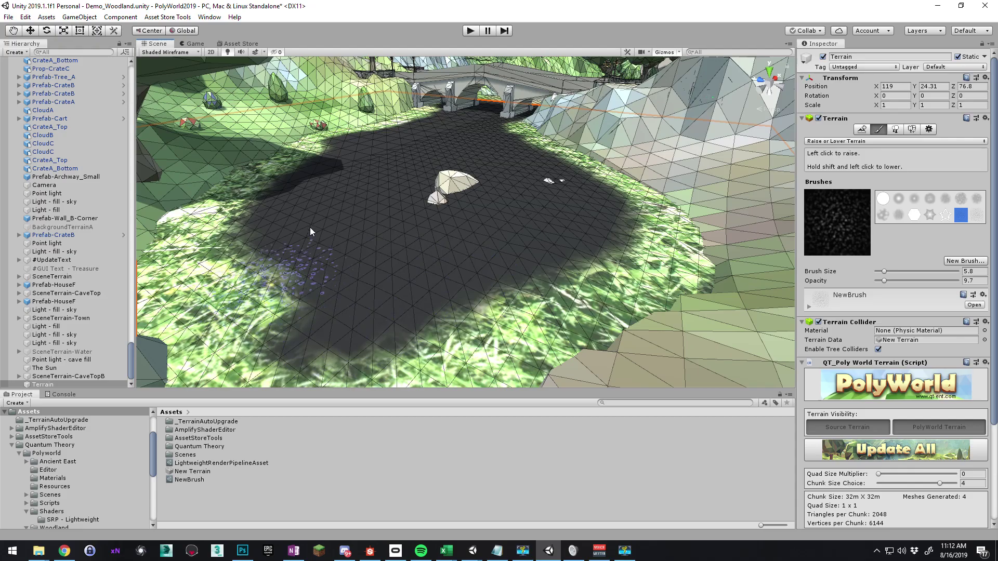
right_drag(387, 248, 403, 216)
key(w)
key(s)
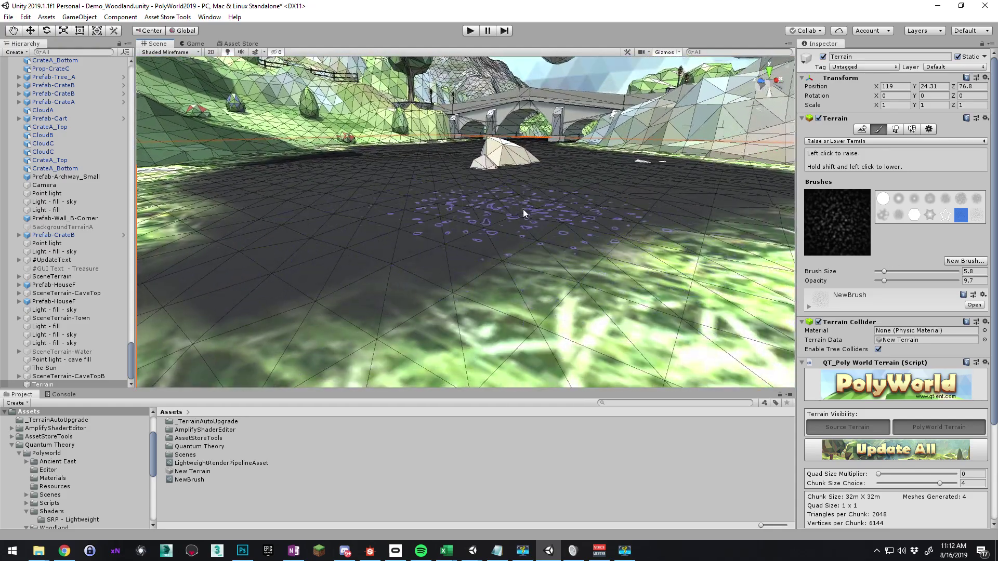
key(s)
right_drag(522, 209, 481, 226)
Set the noise brush to size about 8.9 and opacity 12.3, and raise more bumps over the black terrain area
drag(883, 280, 888, 272)
key(e)
right_drag(562, 160, 551, 179)
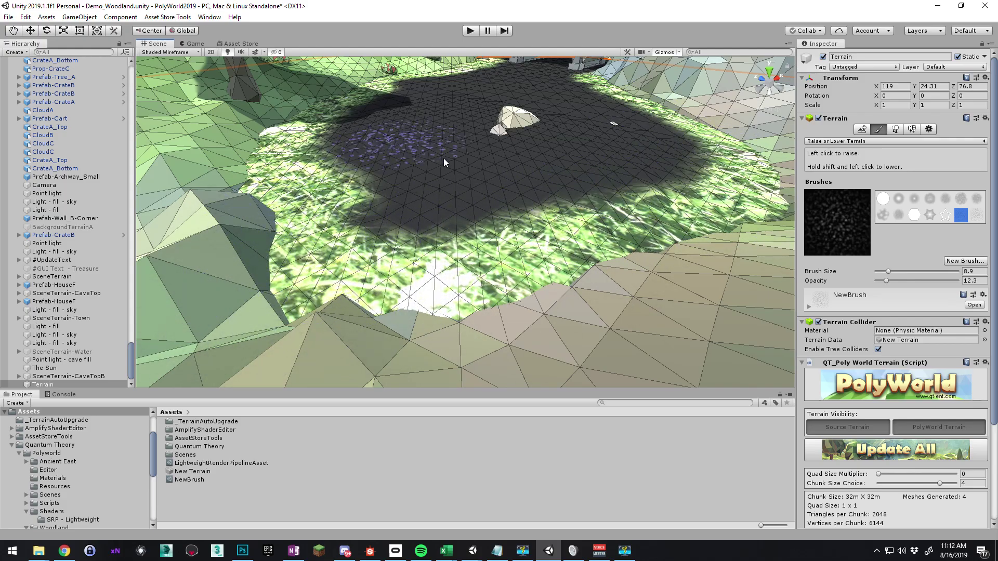
scroll(404, 211, down, 5)
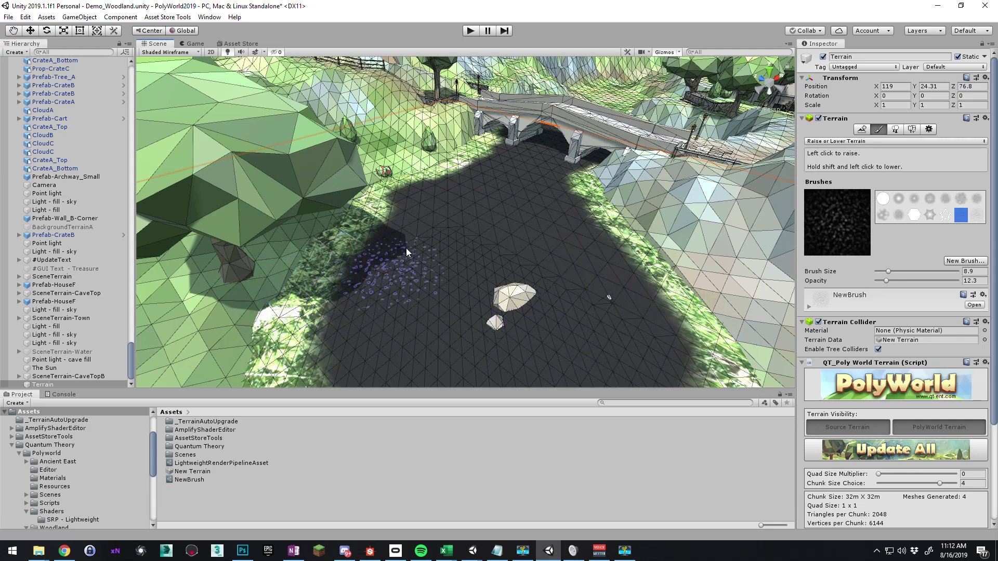
key(f)
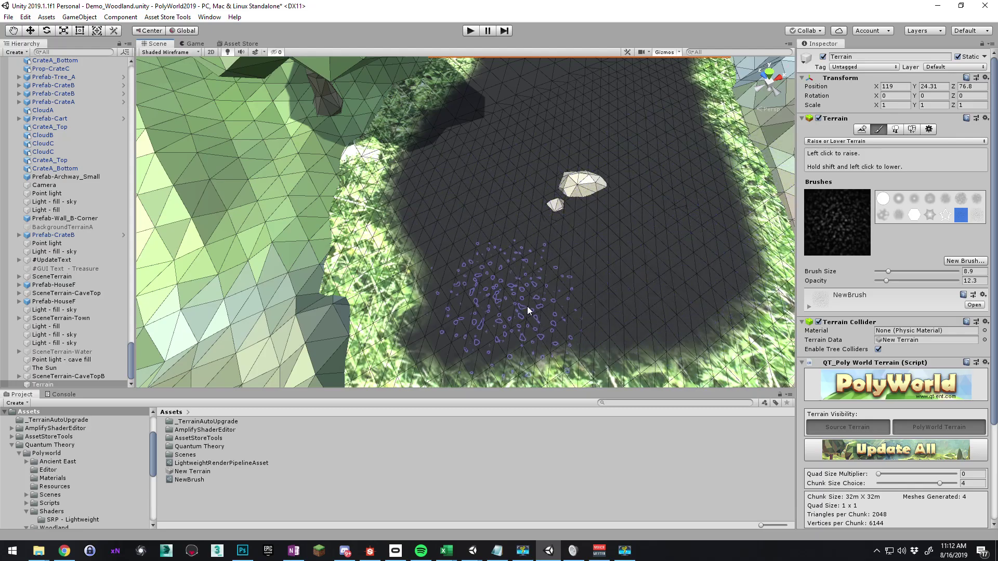
Examine the sculpted terrain's bumps from low angles around the rocks, grassy shore and bridge
right_drag(527, 307, 431, 190)
key(w)
key(s)
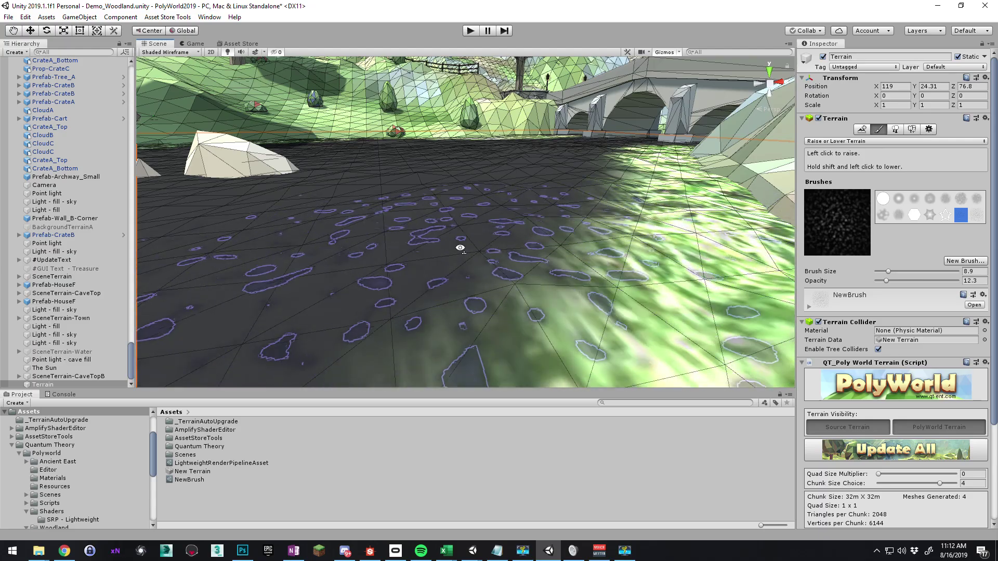
key(s)
key(a)
mouse_move(460, 245)
right_down()
mouse_move(428, 239)
mouse_move(452, 234)
right_up()
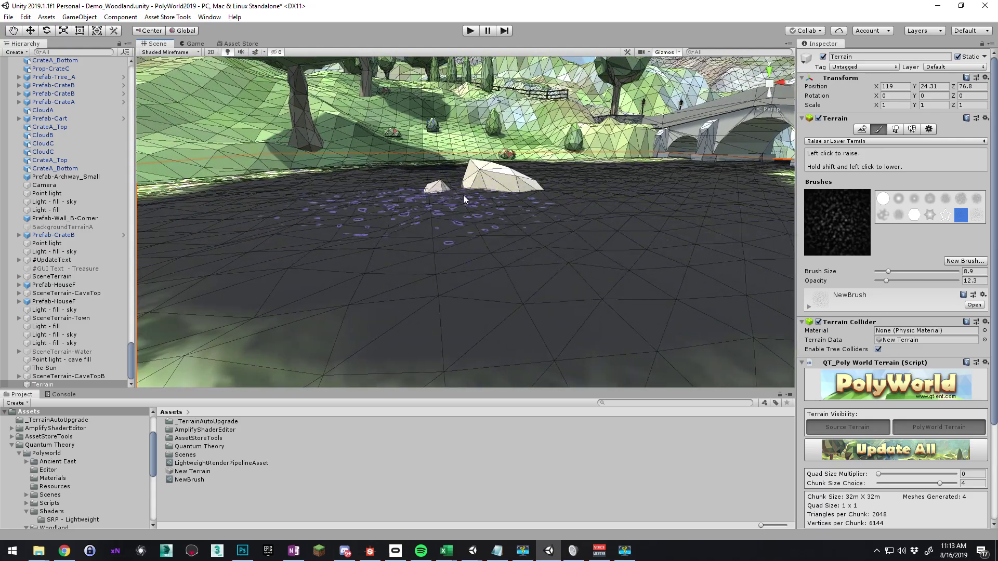
alt+drag(472, 222, 449, 252)
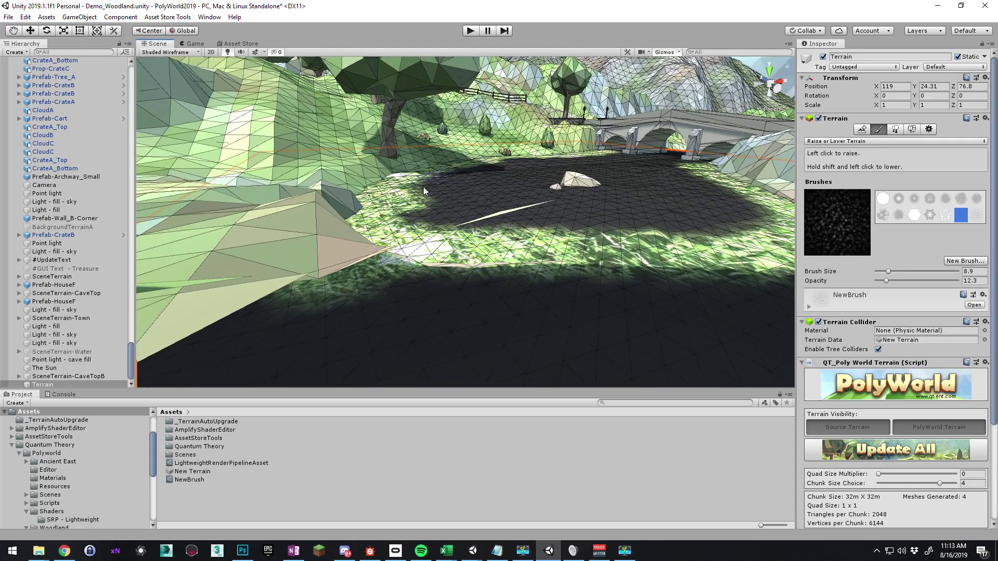
key(w)
right_drag(448, 248, 767, 260)
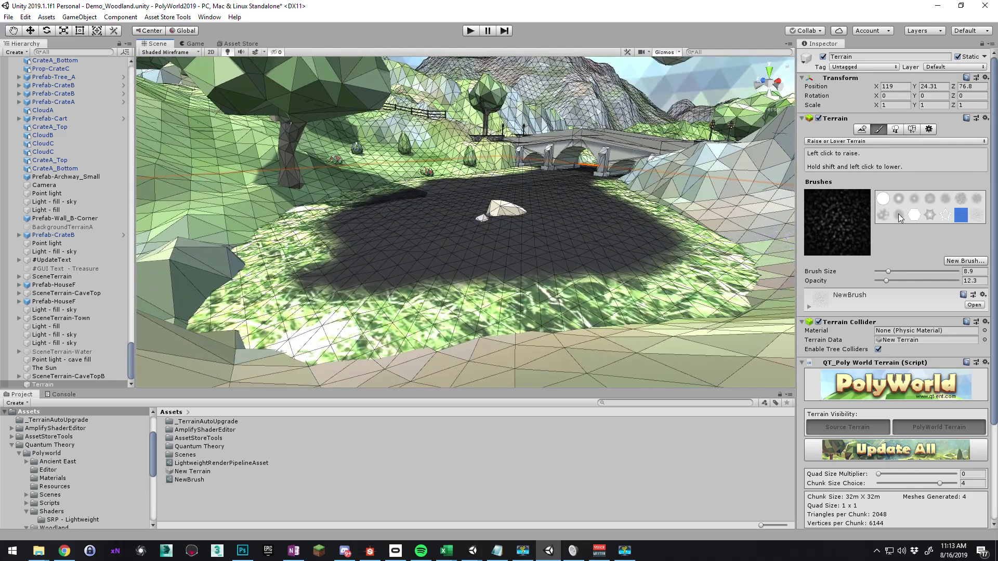
key(w)
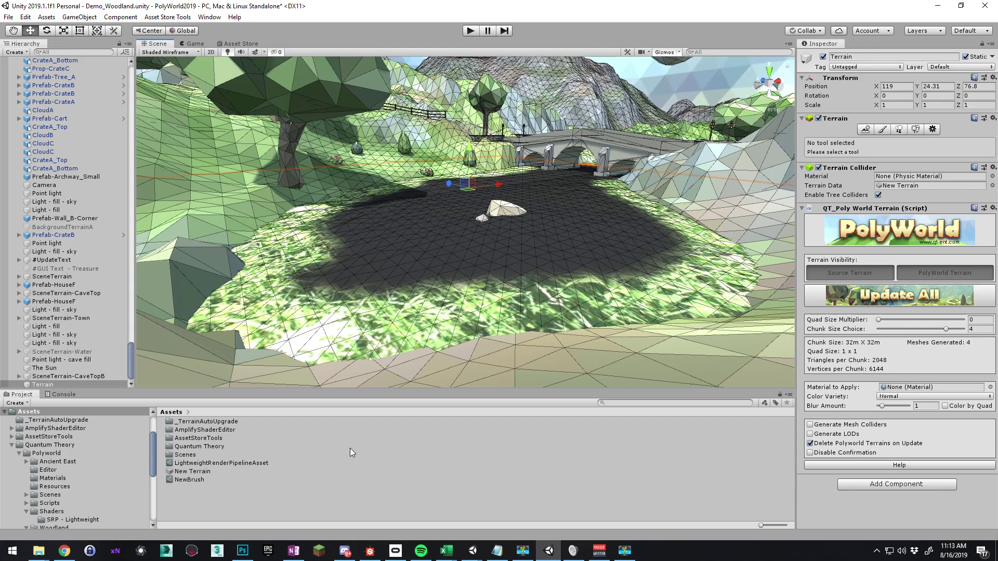
Create a new material named PW_Water in the Polyworld Materials folder
drag(186, 387, 186, 329)
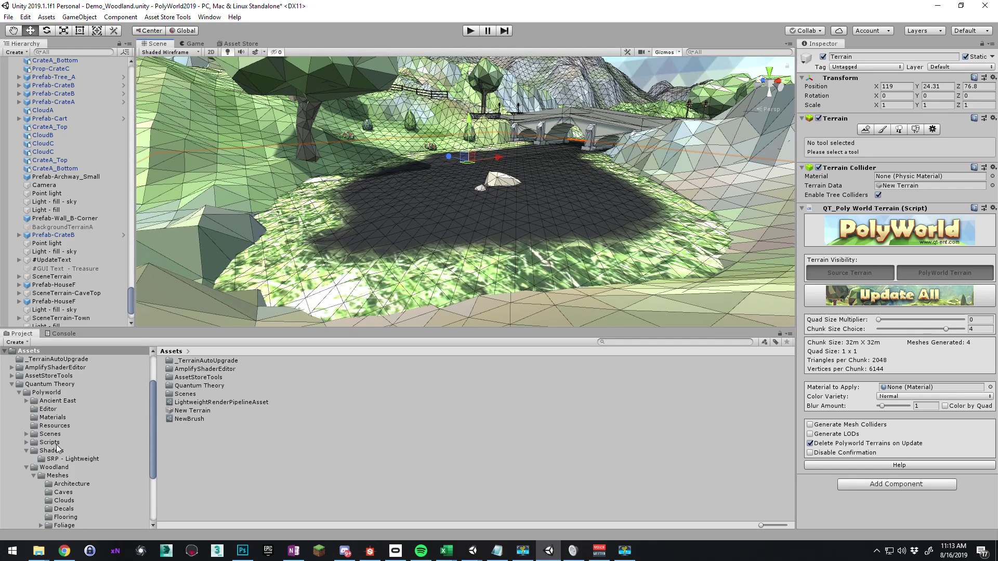
click(48, 419)
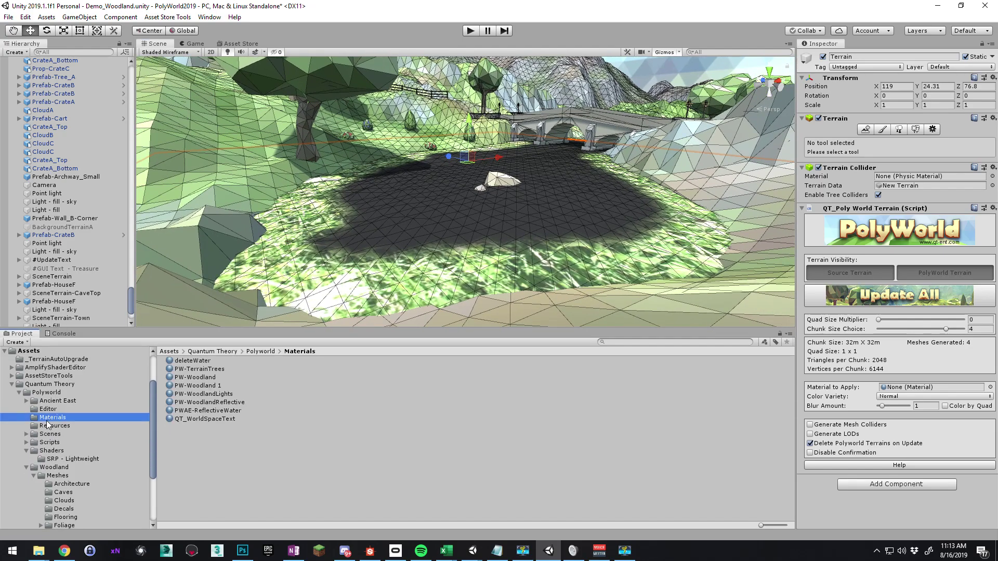
right_click(205, 445)
mouse_move(291, 203)
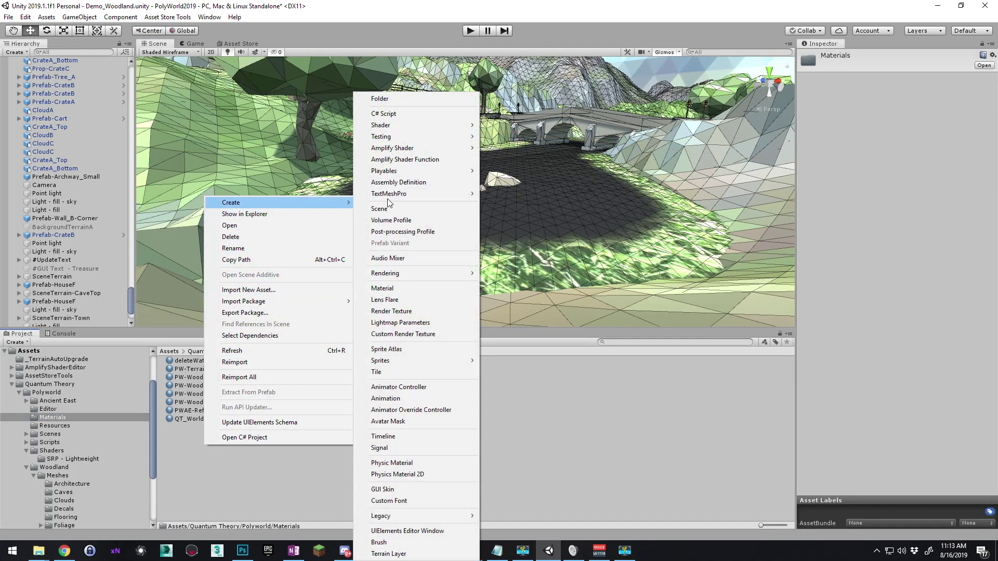
click(401, 288)
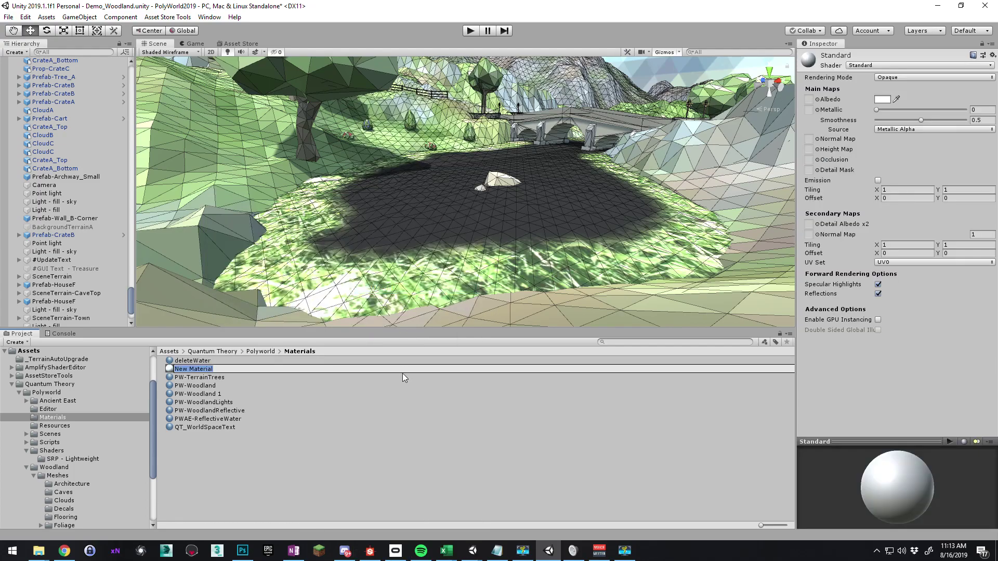
text(PW_Water)
key(Return)
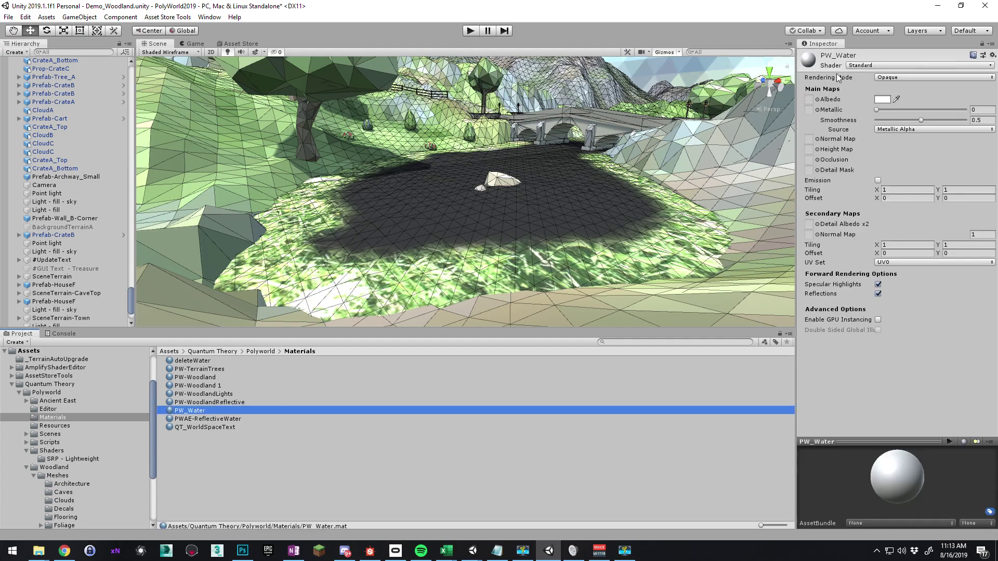
Search the shaders for "surface" and assign PolyWorld SurfaceNoise to the PW_Water material
click(867, 65)
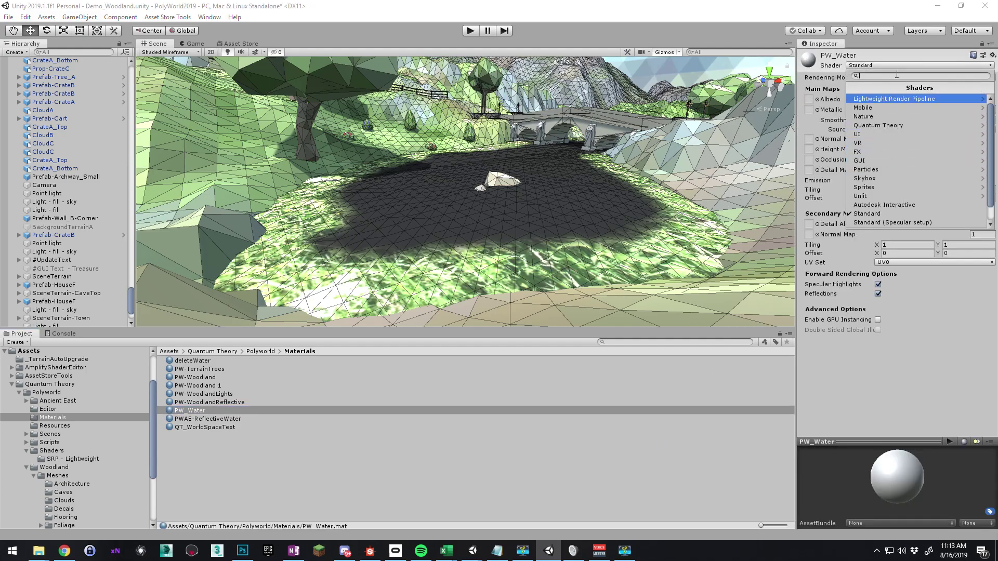
text(surface)
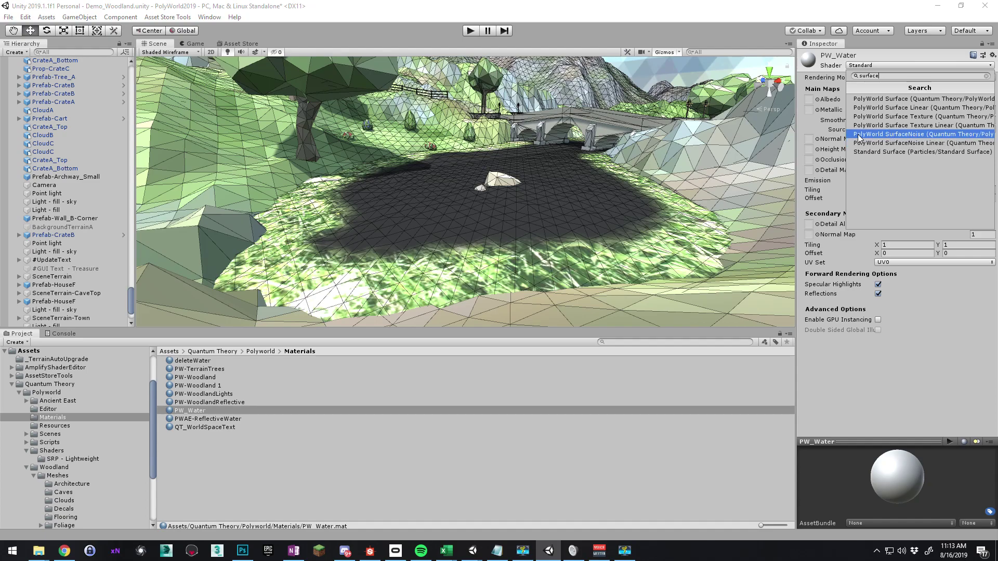
click(905, 137)
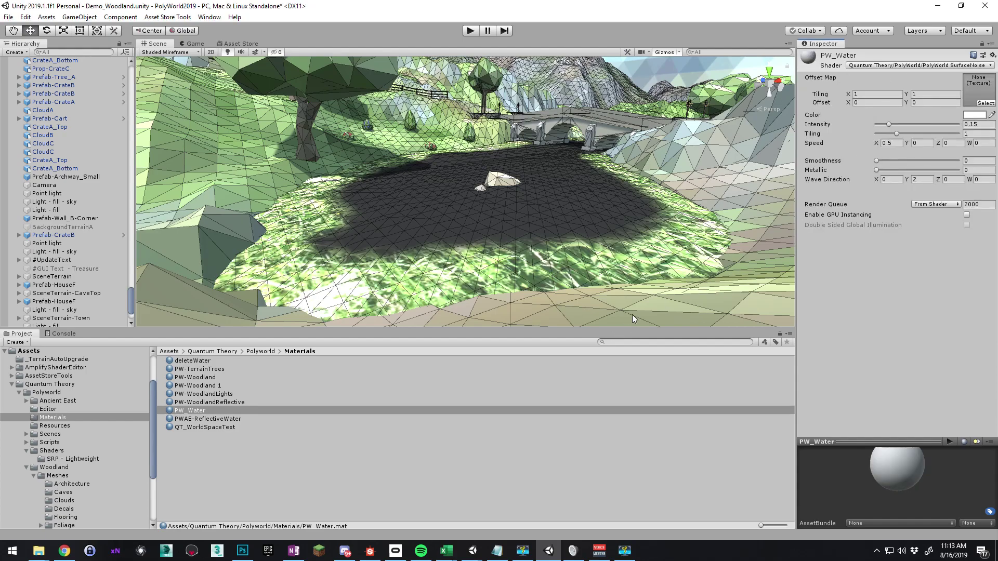
Assign the OffsetMapA texture as PW_Water's offset map and set the material's smoothness to 1
mouse_move(607, 221)
alt+mouse_down()
mouse_move(528, 209)
mouse_move(592, 204)
mouse_move(603, 235)
alt+mouse_up()
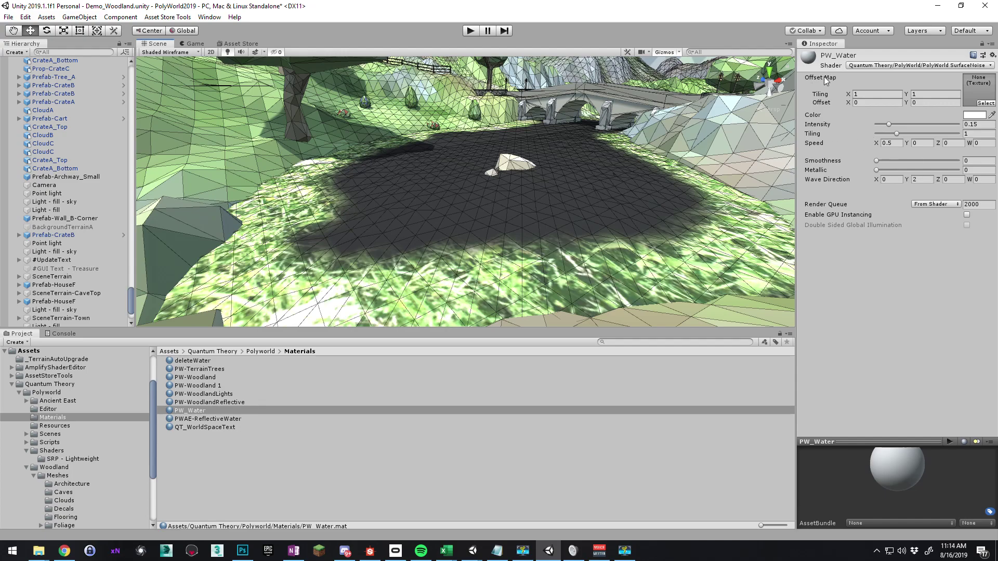
click(985, 103)
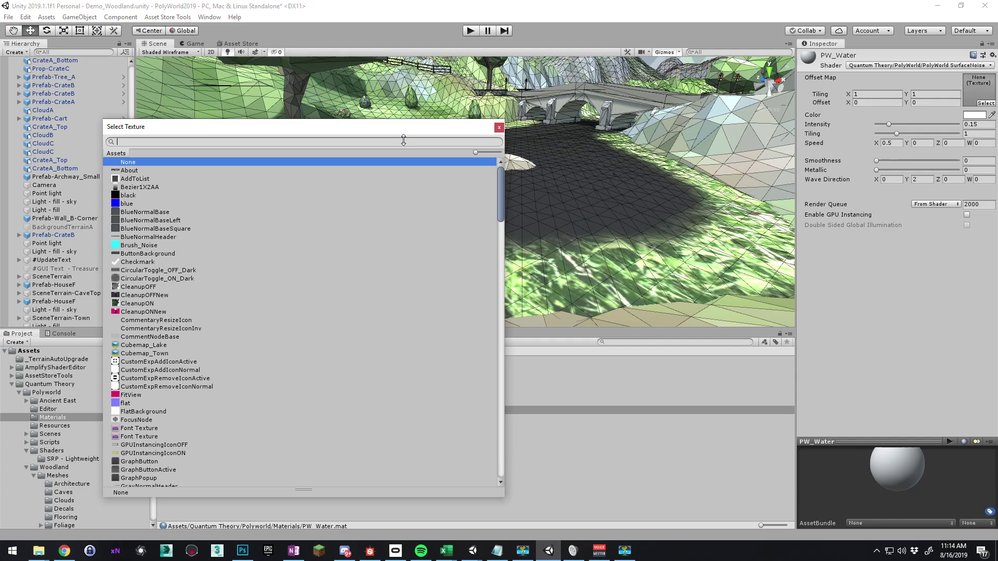
text(offset)
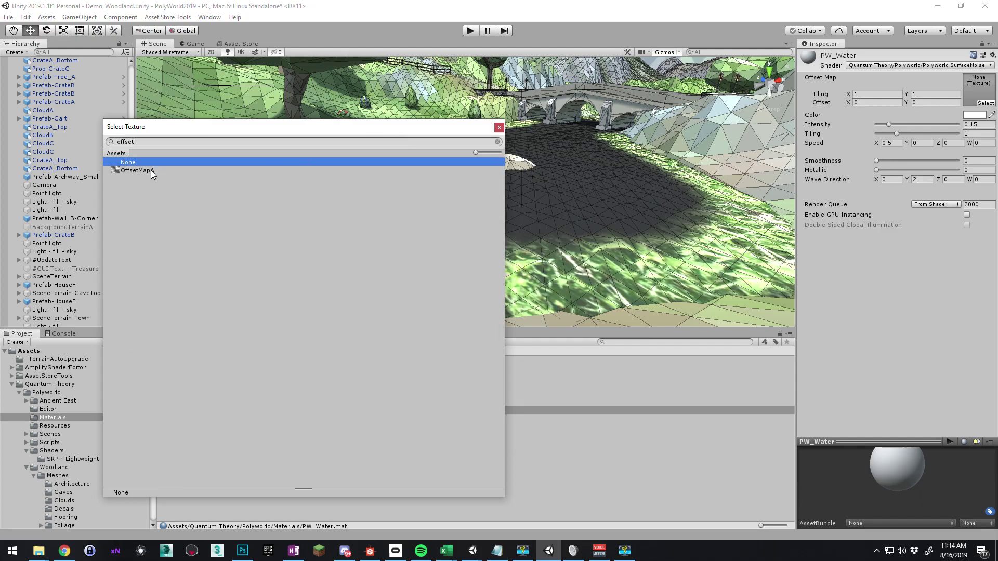
click(151, 170)
click(497, 128)
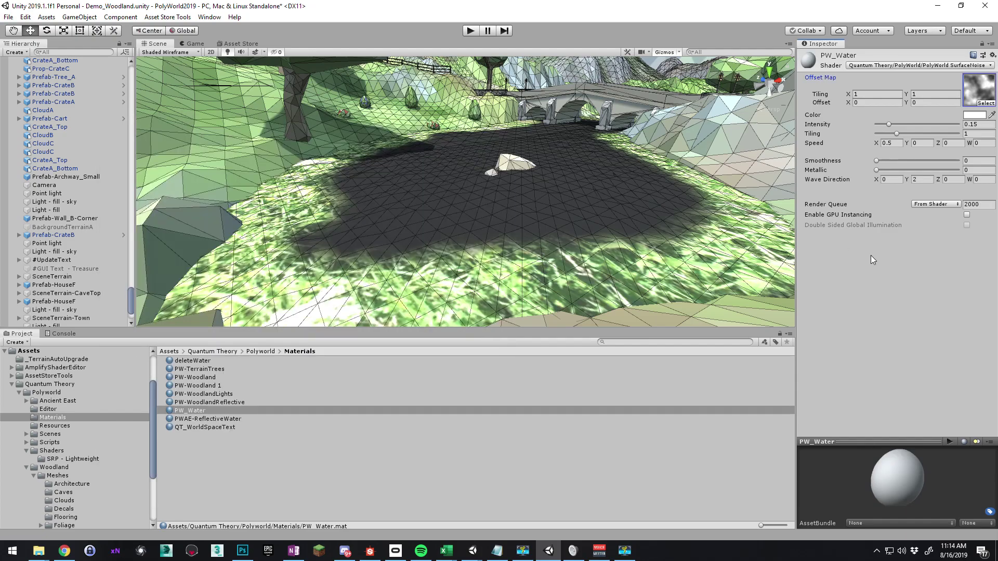
drag(875, 162, 958, 160)
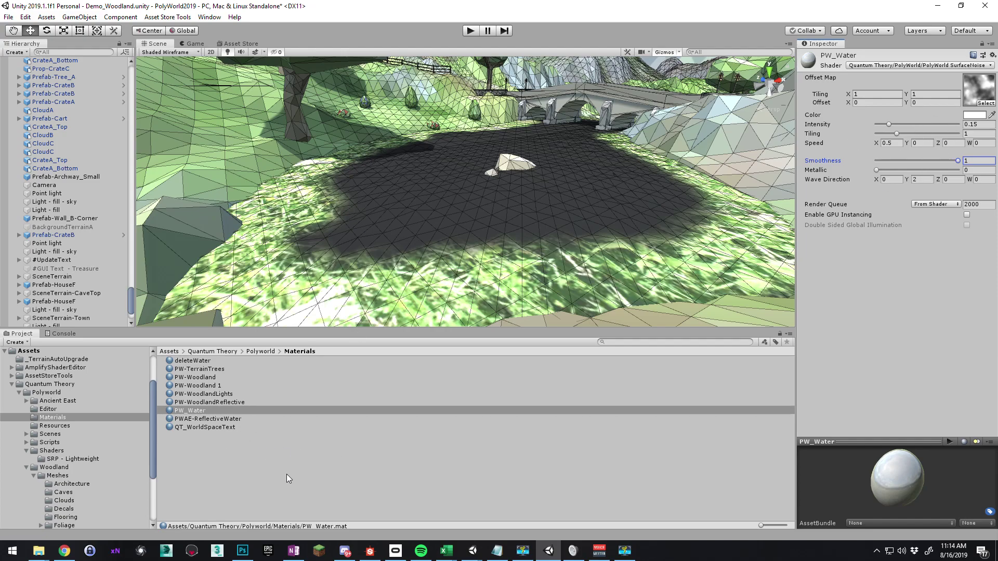
Set PW_Water as the material to apply on the painted terrain and start a full PolyWorld terrain update
click(418, 232)
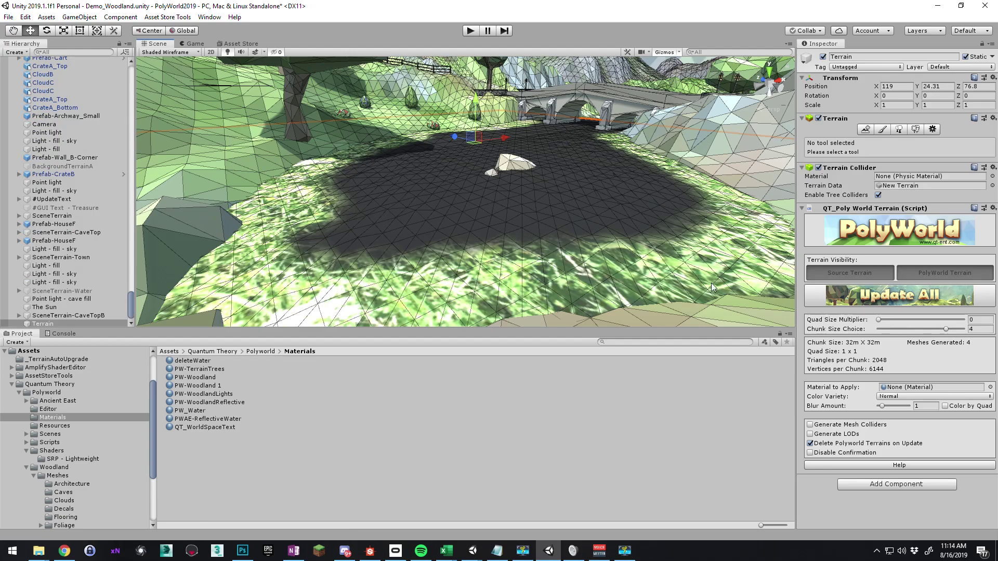
drag(196, 413, 931, 387)
click(890, 297)
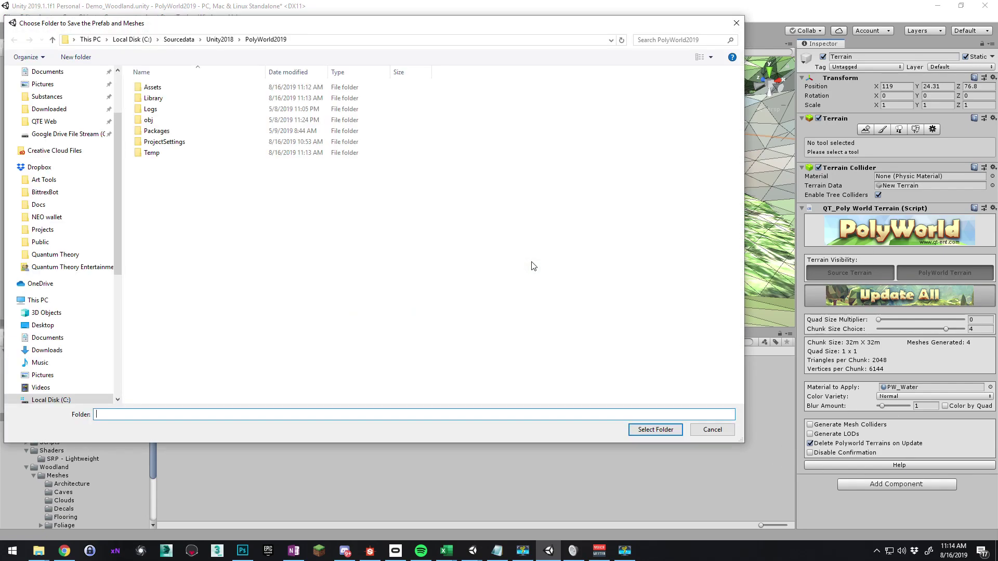
Create a TempMeshes folder inside the project's Assets folder and generate the PolyWorld terrain prefab and meshes into it
double_click(162, 87)
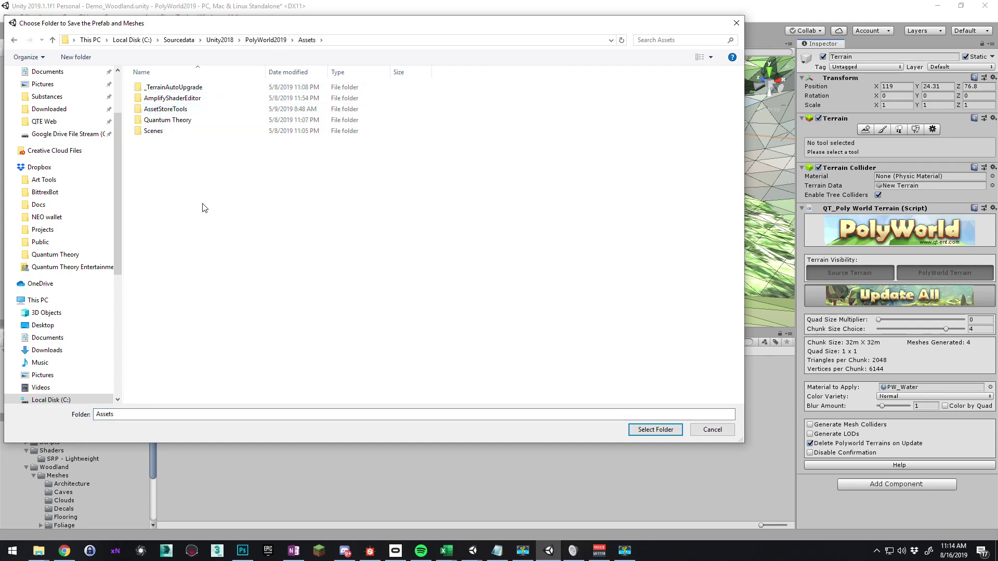
key(ctrl+shift+n)
text(Temp)
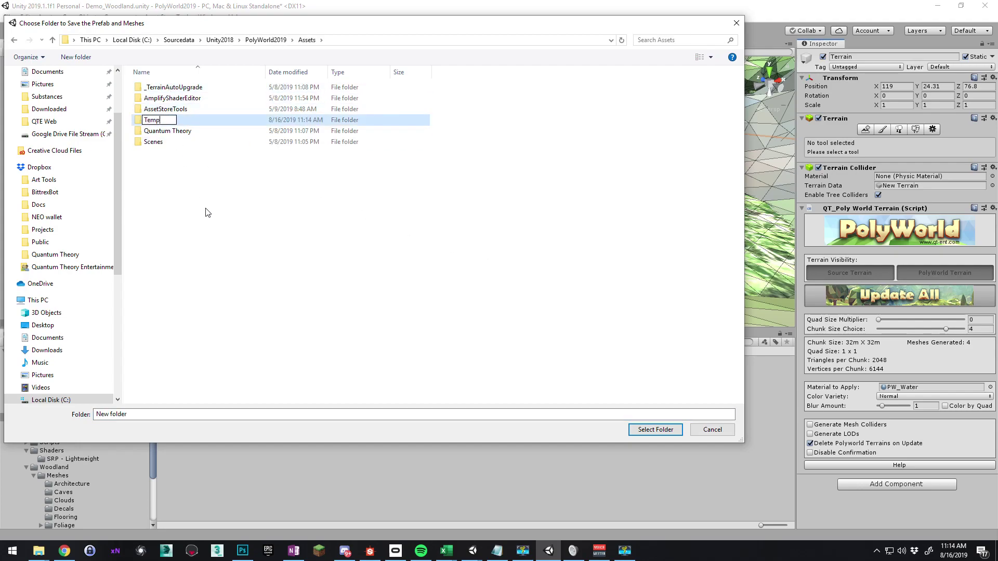
text(Meshes)
key(Return)
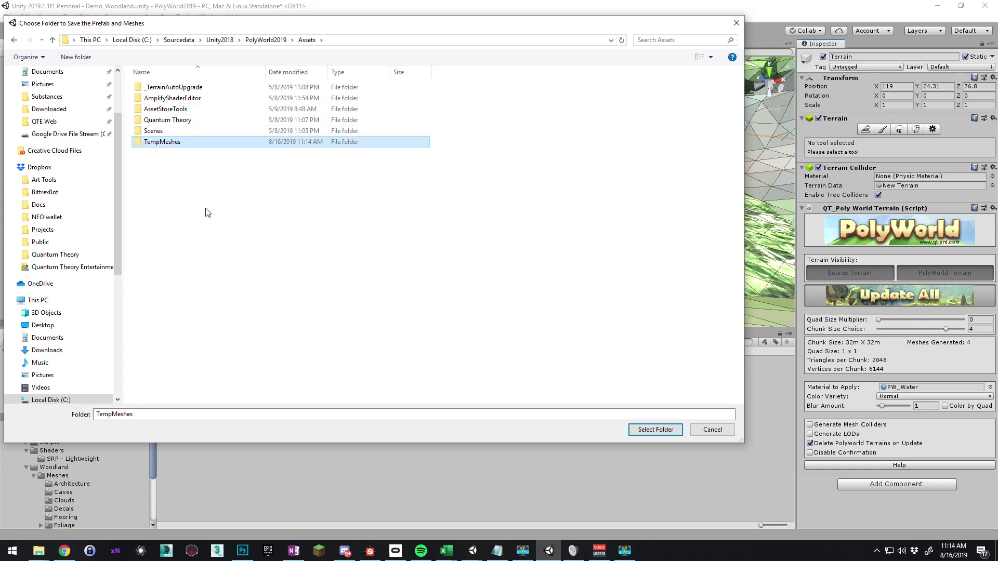
double_click(191, 143)
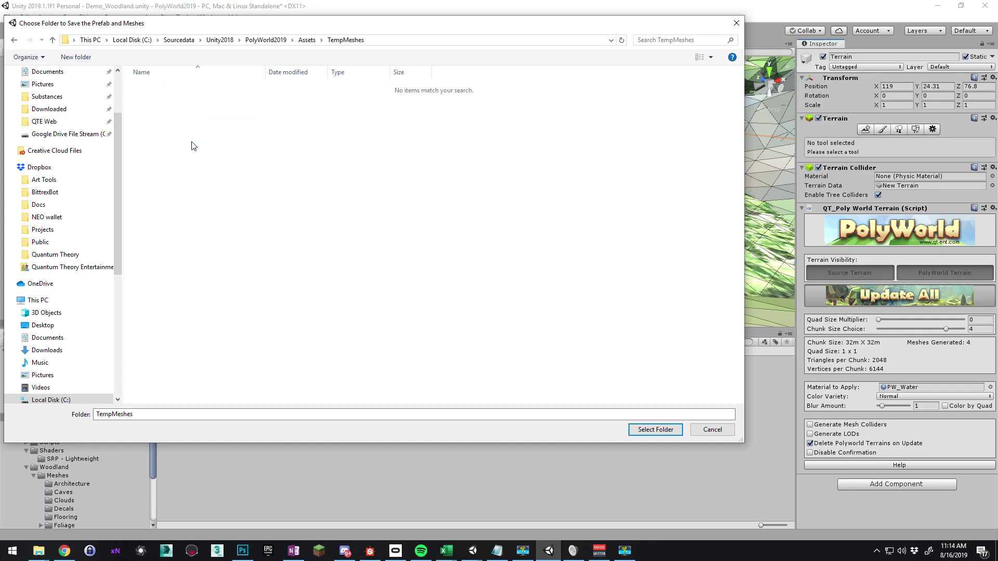
click(648, 431)
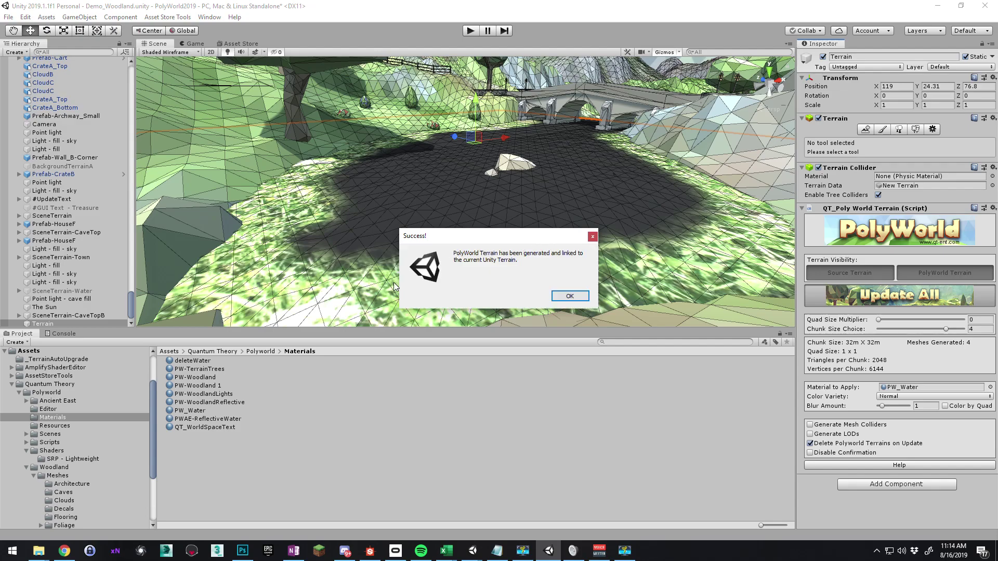
click(569, 296)
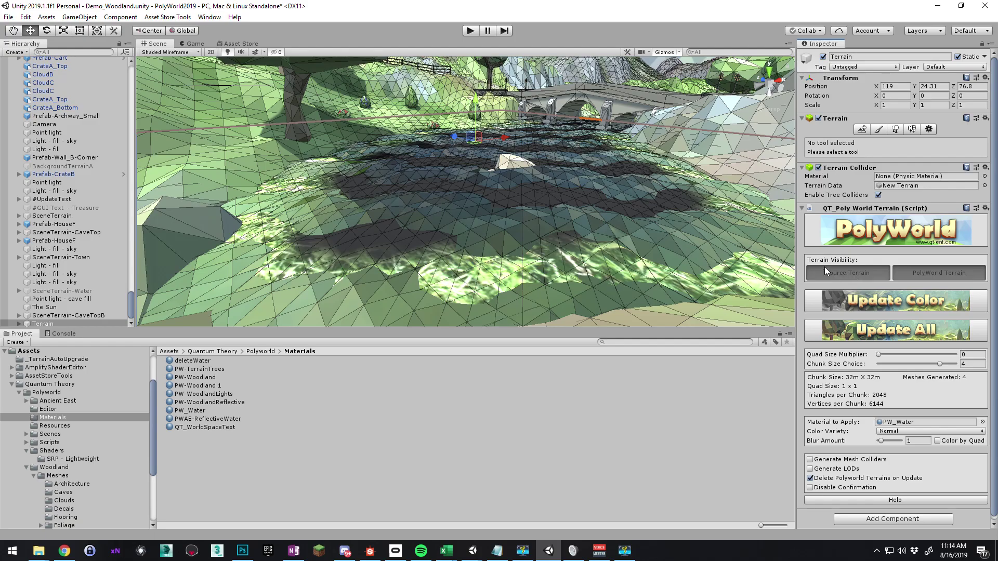
Hide the source terrain and switch the scene view from Shaded Wireframe to Shaded
click(837, 276)
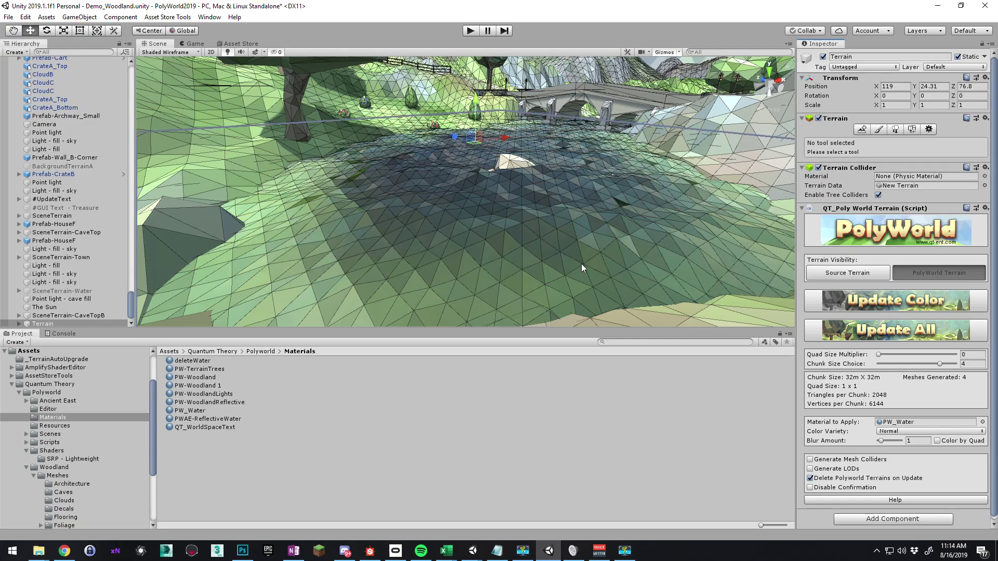
alt+drag(563, 239, 501, 233)
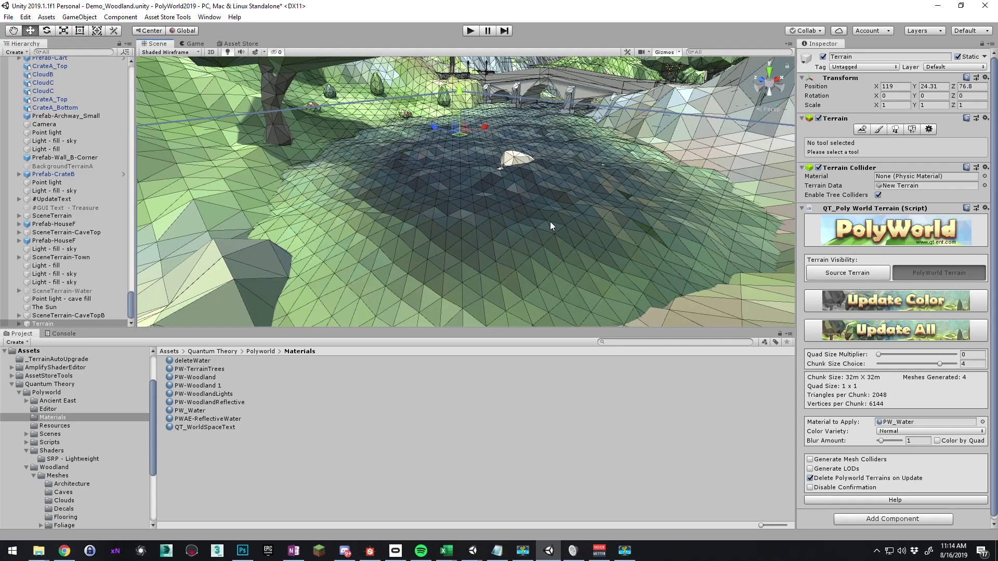
right_drag(549, 221, 532, 238)
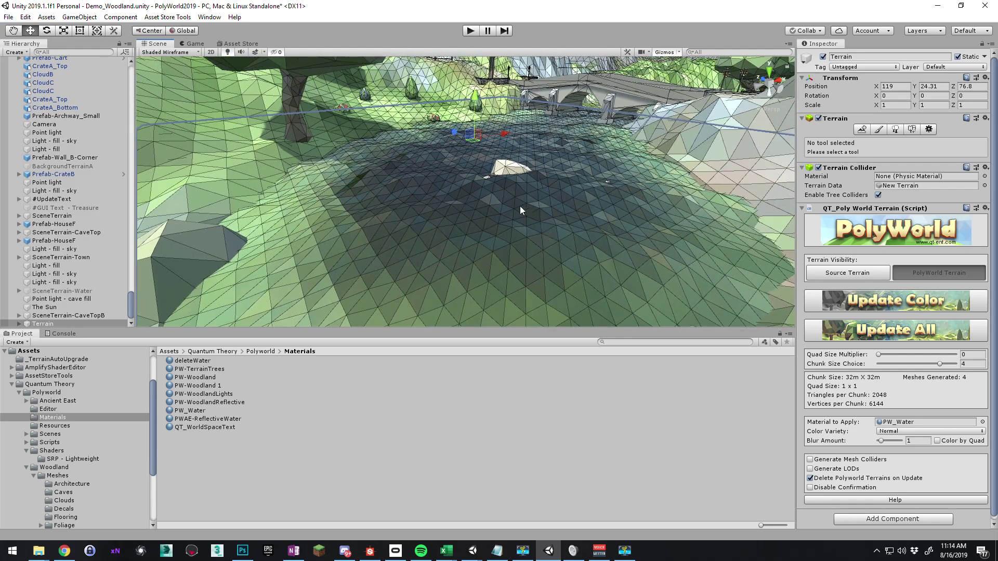
right_drag(518, 210, 565, 196)
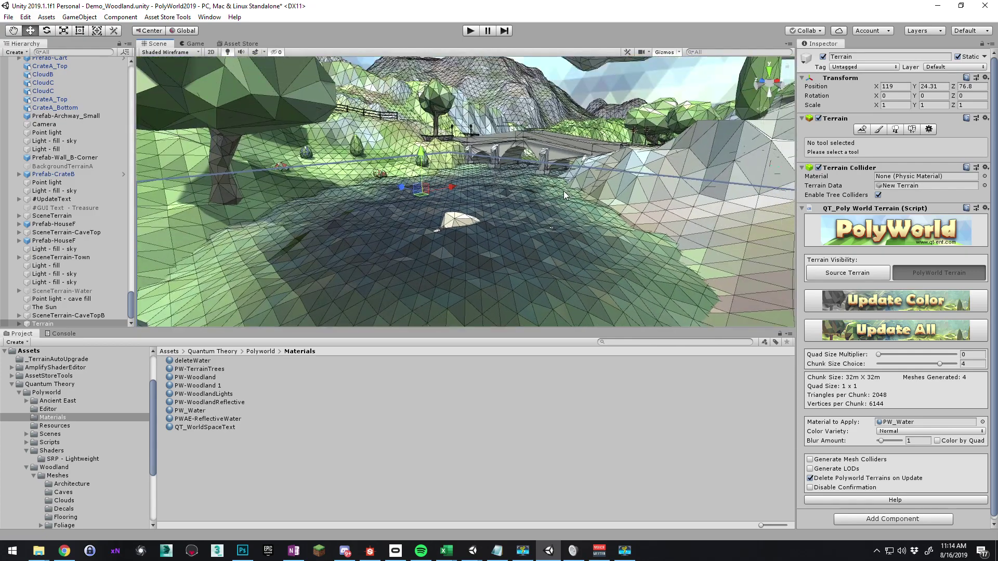
click(176, 52)
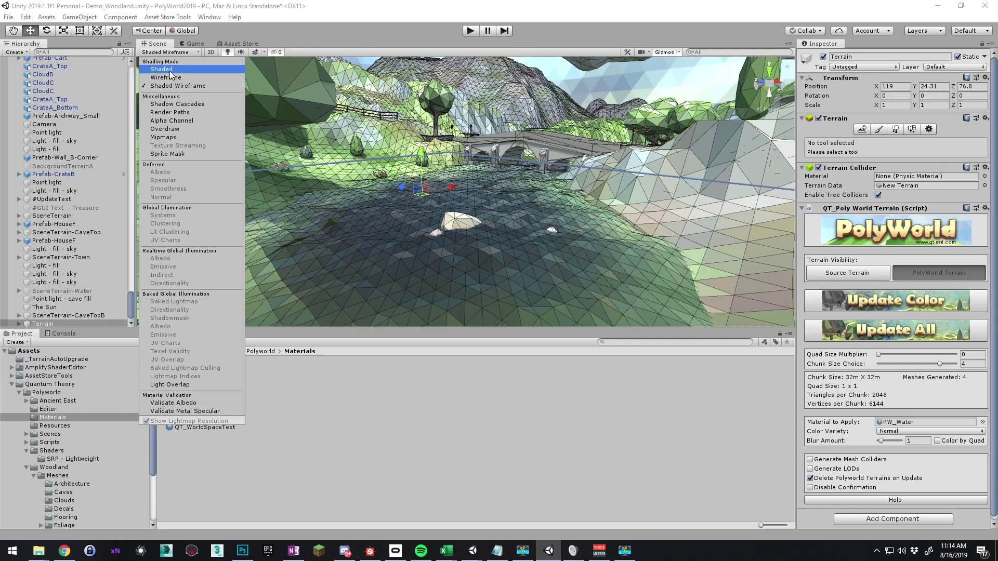
click(170, 71)
Select a generated water terrain chunk, expand its PW_Water material settings, and examine the water surface near the bridge
mouse_move(431, 182)
right_down()
mouse_move(445, 188)
mouse_move(466, 245)
mouse_move(295, 207)
mouse_move(474, 266)
mouse_move(469, 228)
mouse_move(534, 223)
right_up()
key(w)
click(534, 222)
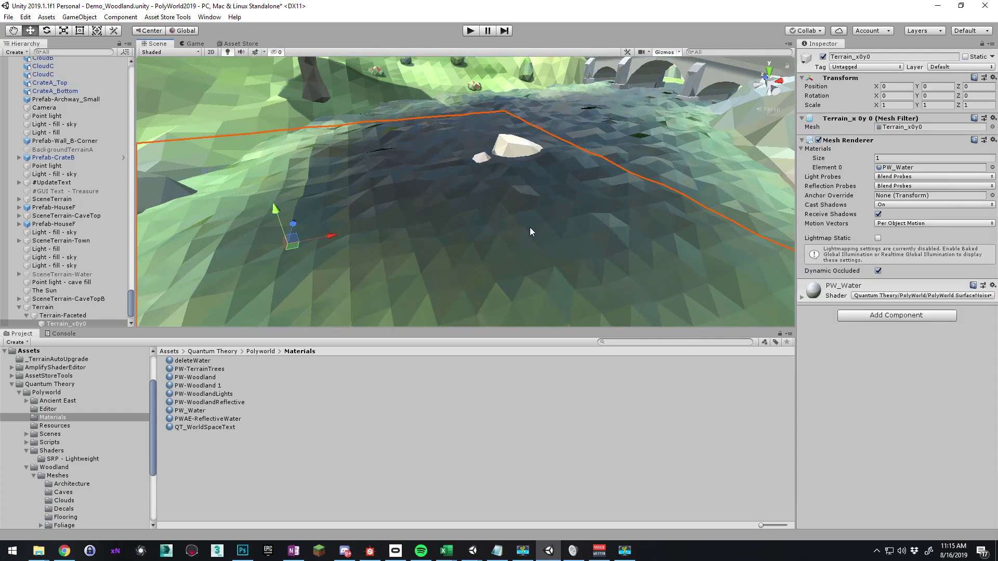
click(803, 297)
right_drag(625, 217, 598, 218)
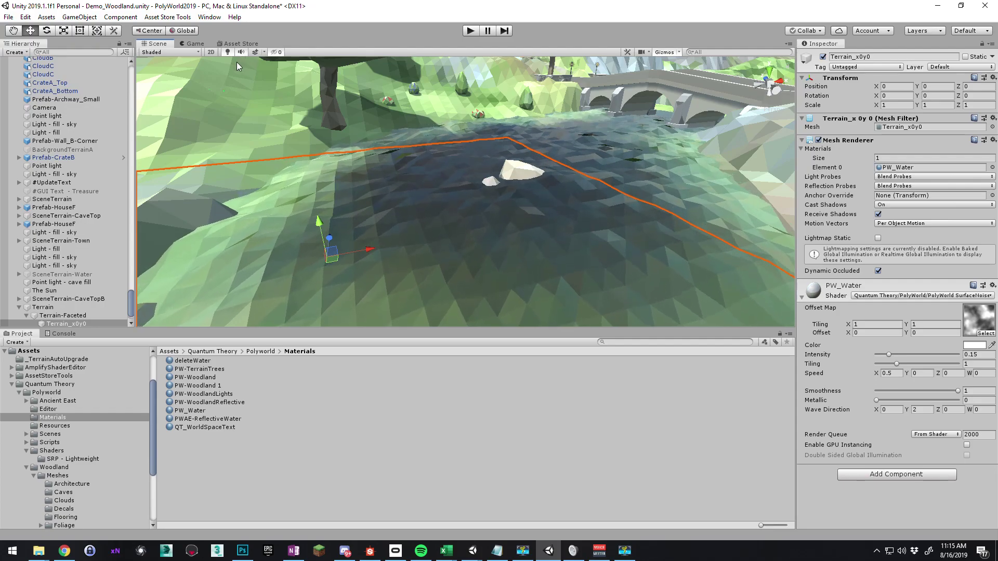
right_drag(523, 122, 589, 75)
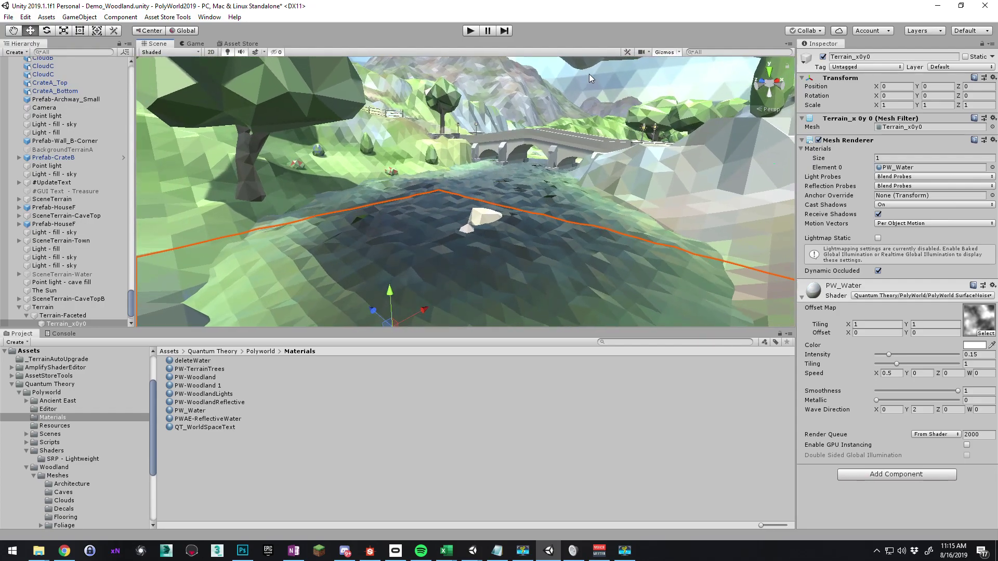
click(587, 108)
click(541, 212)
right_drag(541, 212, 531, 241)
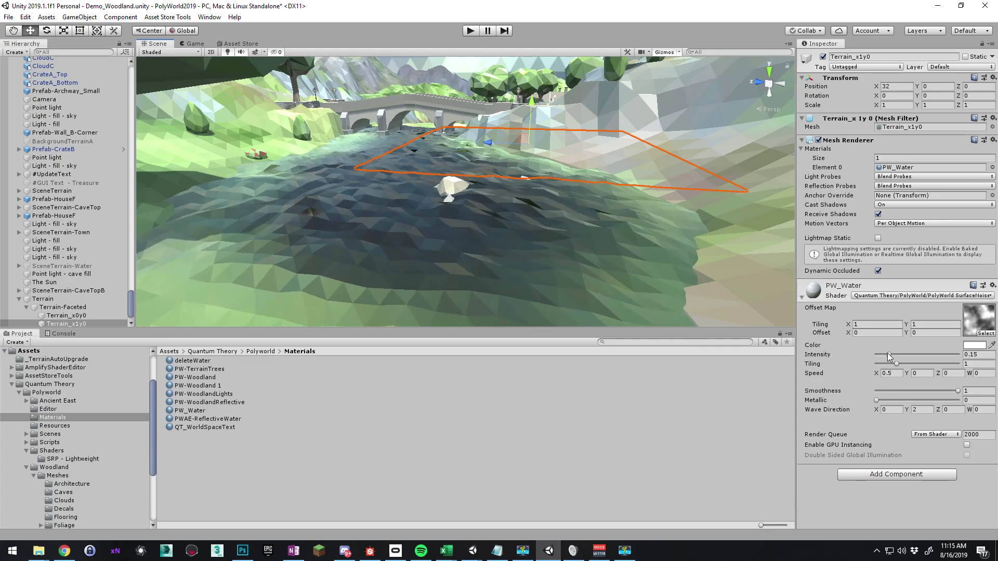
Set the PW_Water material's intensity to 0.1
mouse_move(887, 354)
mouse_down()
mouse_move(953, 354)
mouse_move(872, 352)
mouse_move(910, 356)
mouse_move(887, 354)
mouse_up()
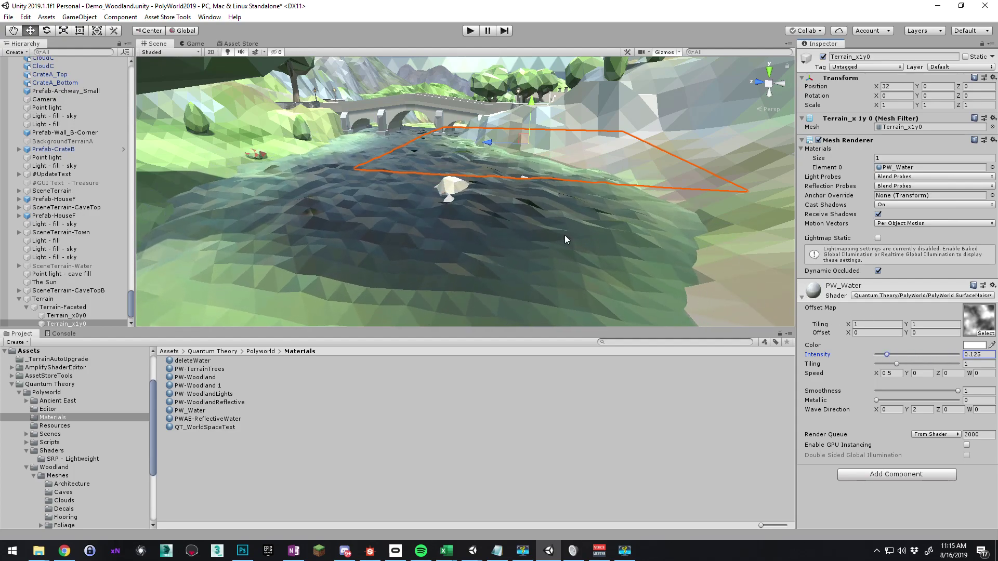
click(986, 355)
text(.1)
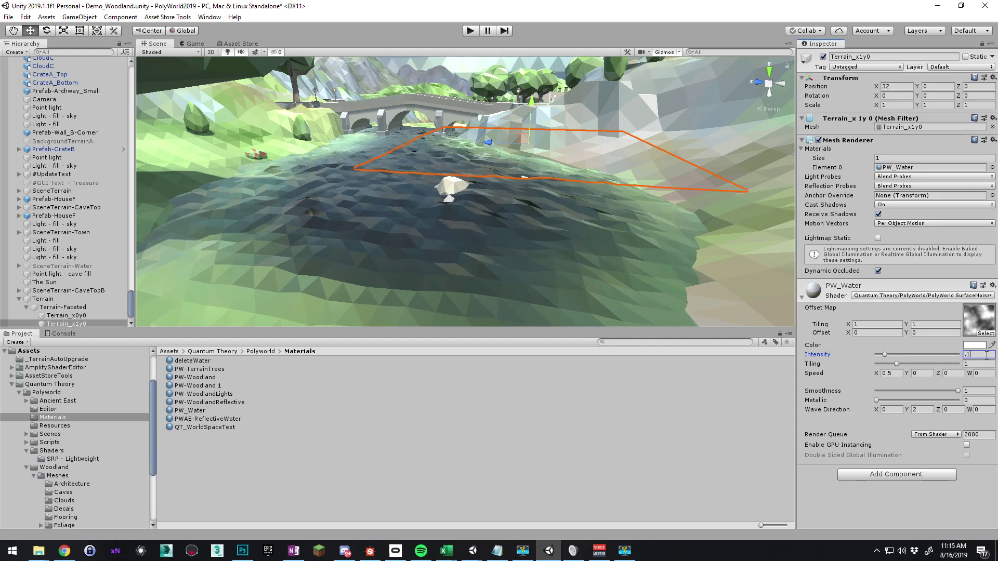
key(Return)
Try tiling values of 3.4 and 0.23 on PW_Water, comparing the waves up close, and return the tiling to 1
drag(897, 364, 945, 365)
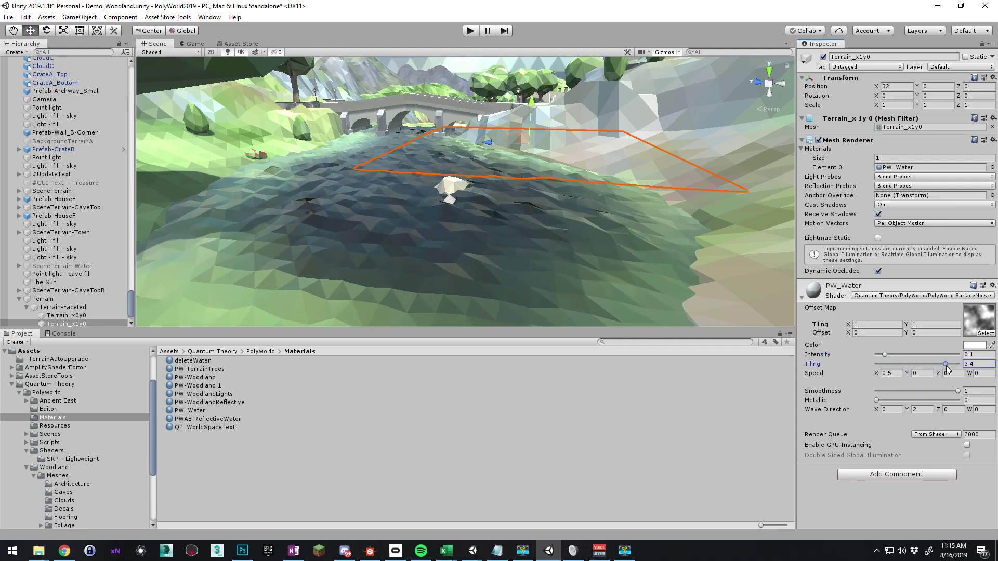
alt+drag(539, 202, 453, 241)
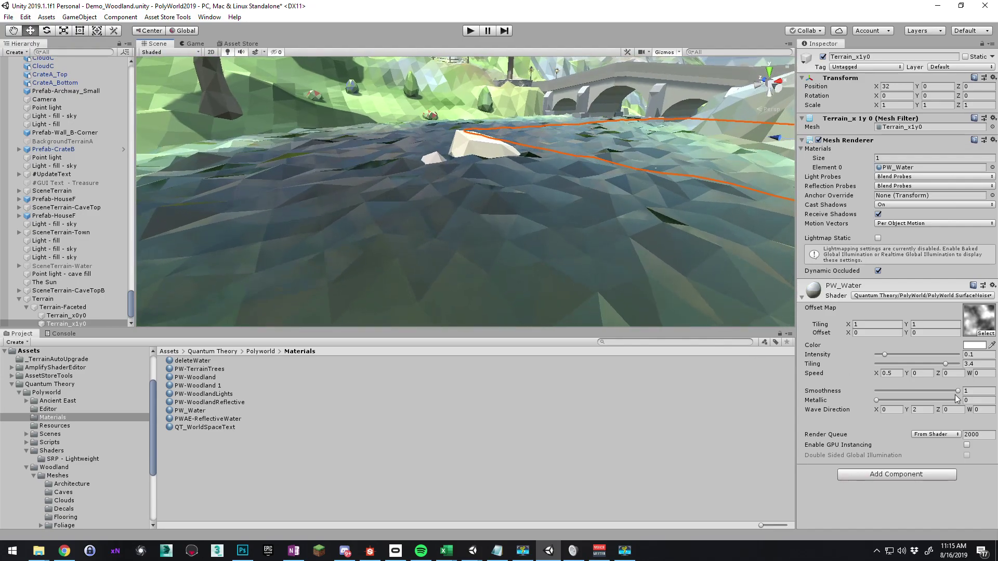
drag(945, 364, 882, 364)
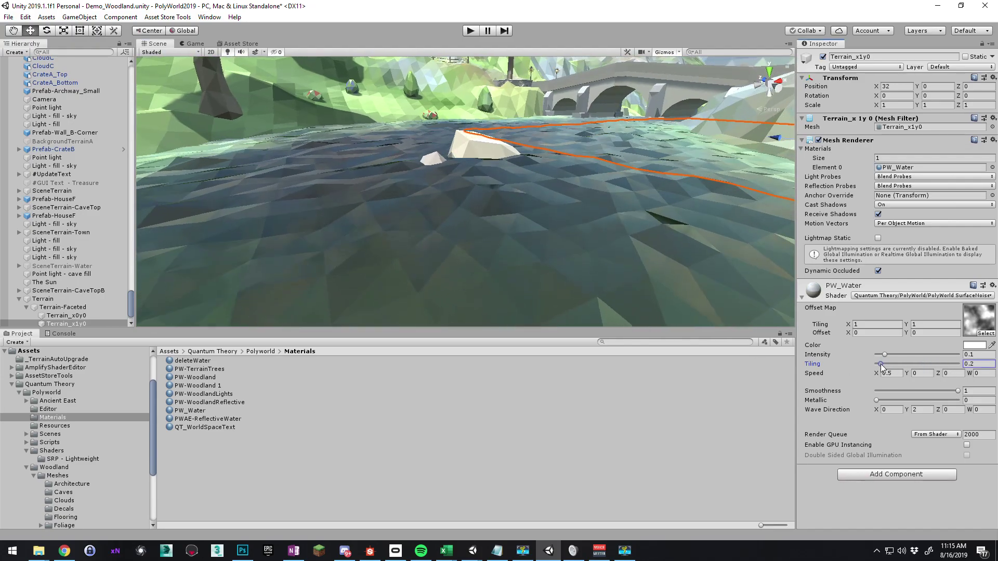
alt+drag(546, 262, 601, 280)
scroll(601, 280, down, 2)
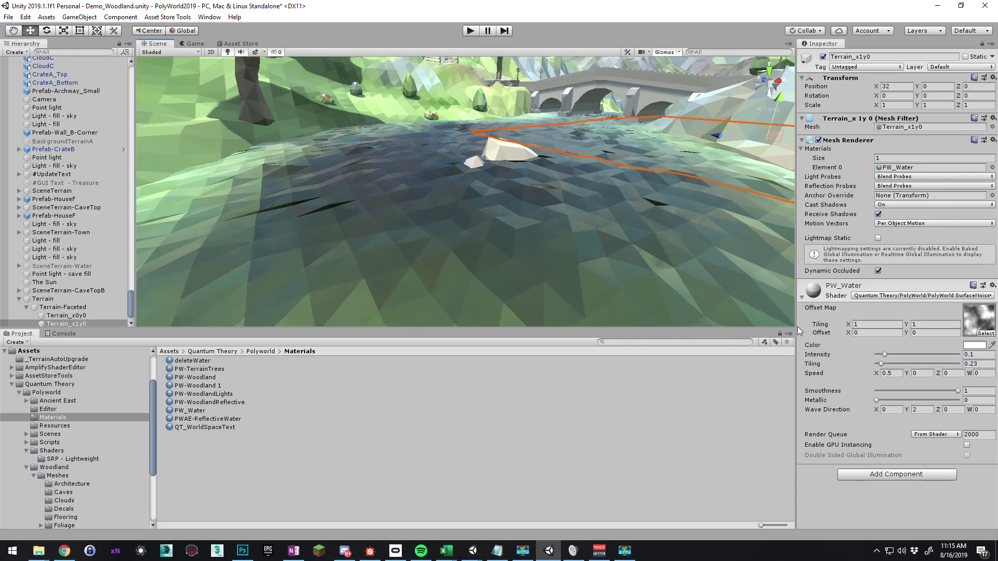
click(973, 364)
text(1)
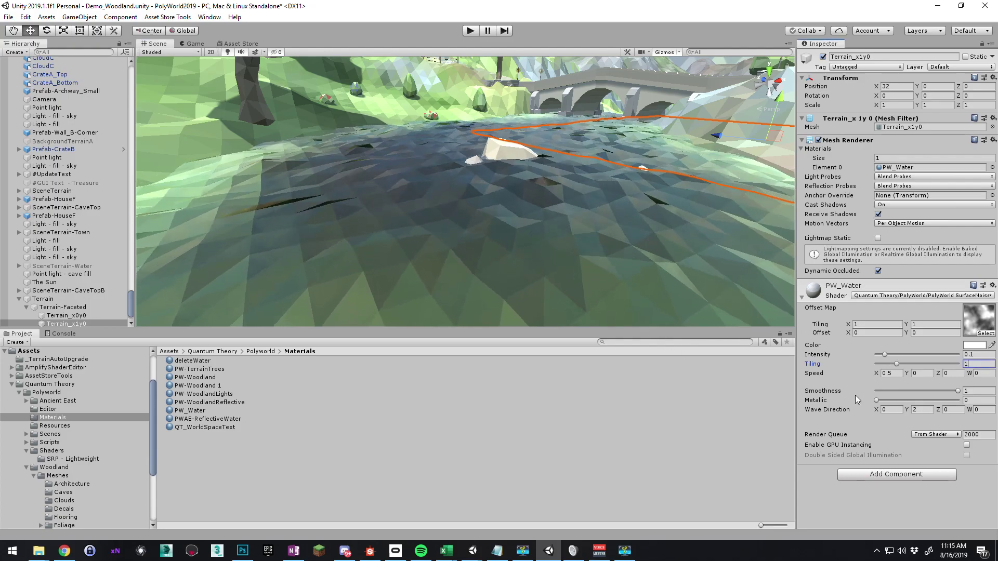
Try a PW_Water speed of X 0 and Y 1, and set the speed to X 1 and Y 0
right_drag(555, 259, 652, 291)
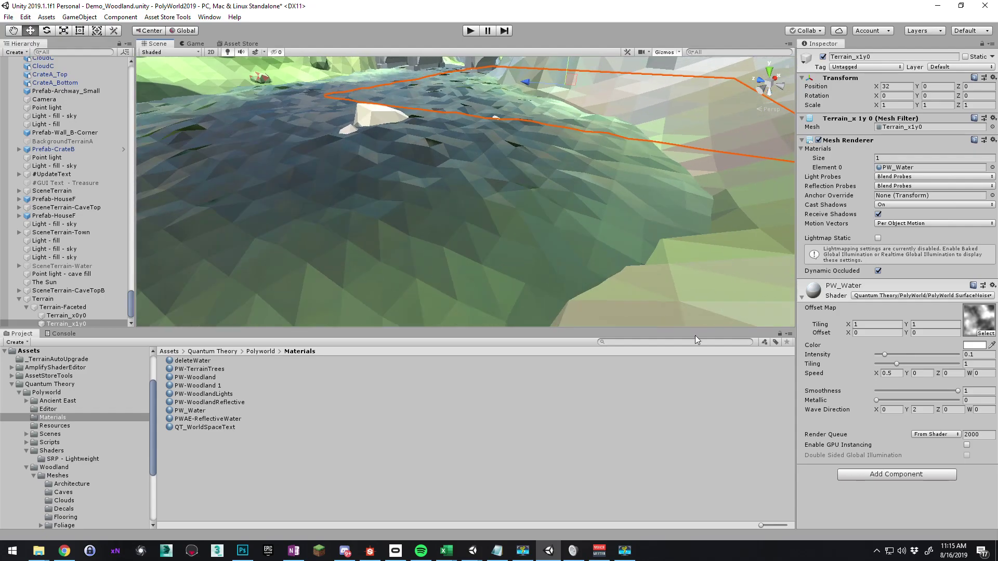
mouse_move(520, 254)
right_down()
mouse_move(544, 278)
mouse_move(472, 247)
mouse_move(530, 244)
right_up()
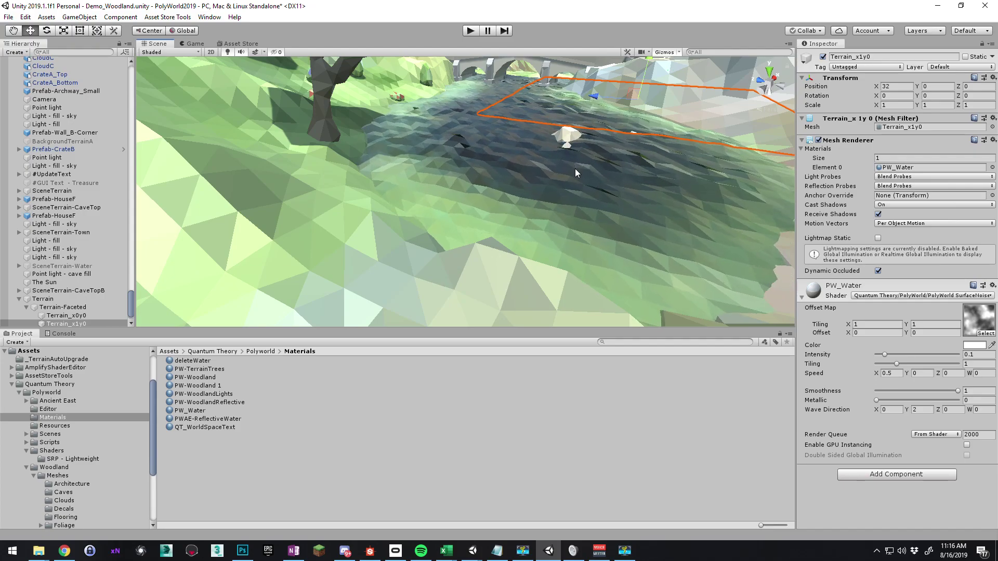
click(891, 373)
key(BackSpace)
key(BackSpace)
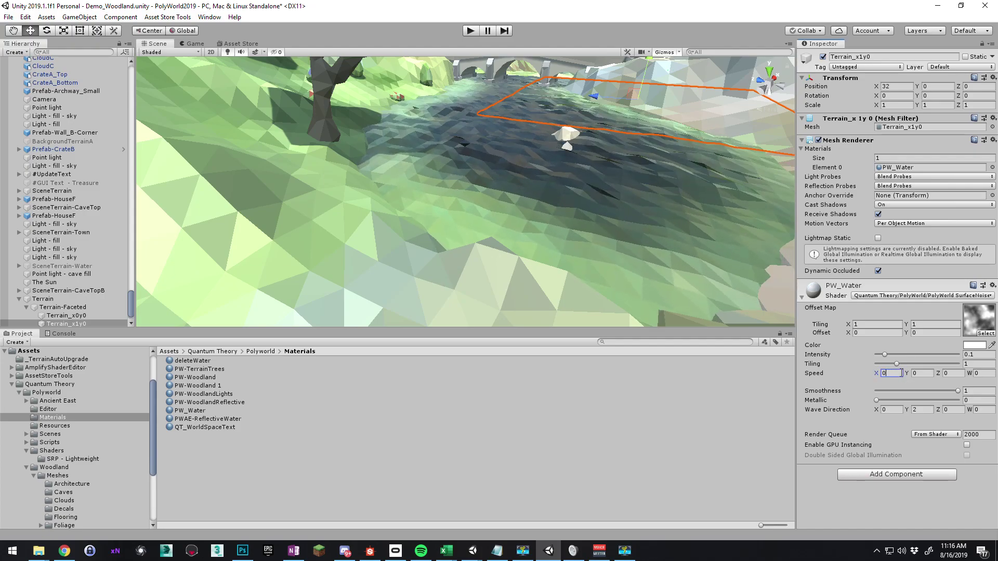
right_drag(623, 229, 603, 251)
text(1)
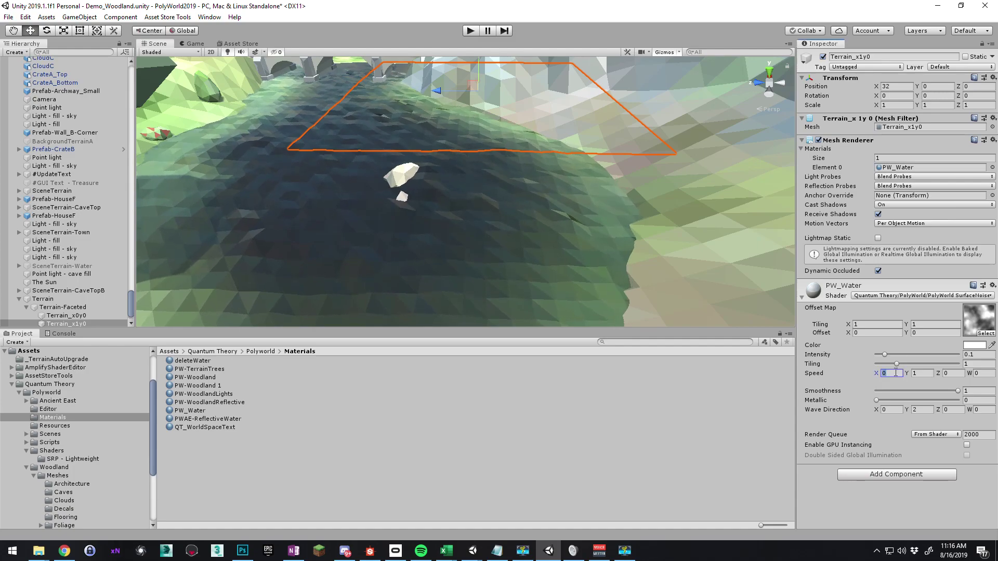
text(1)
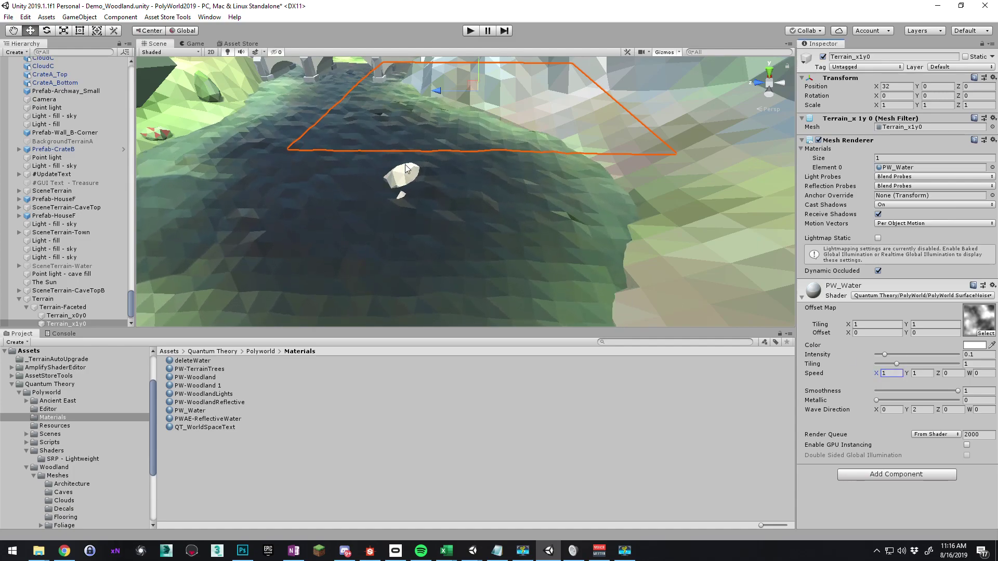
click(924, 373)
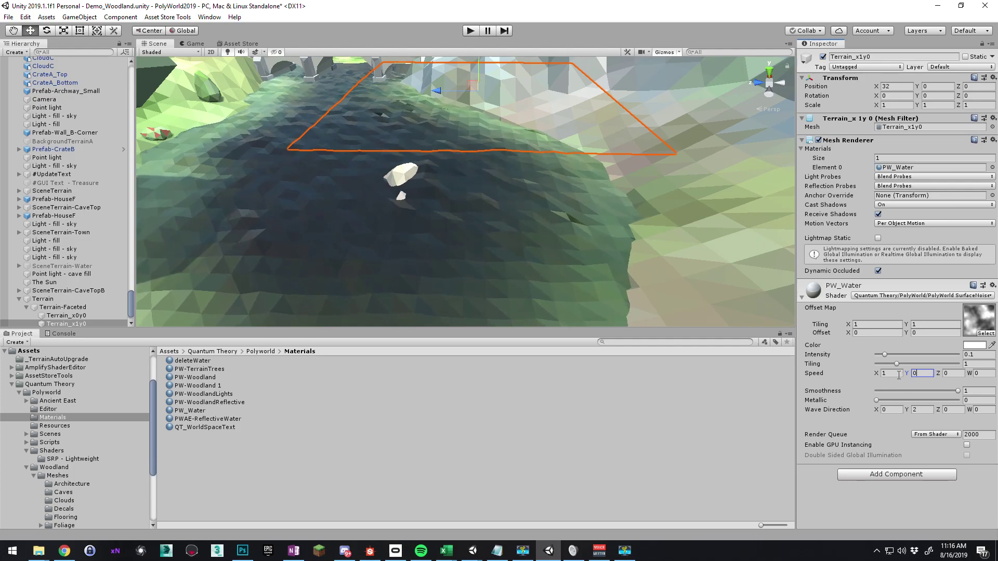
Set the PW_Water material's X speed to 0.2 and view the slower waves near the bridge
right_drag(533, 136, 432, 142)
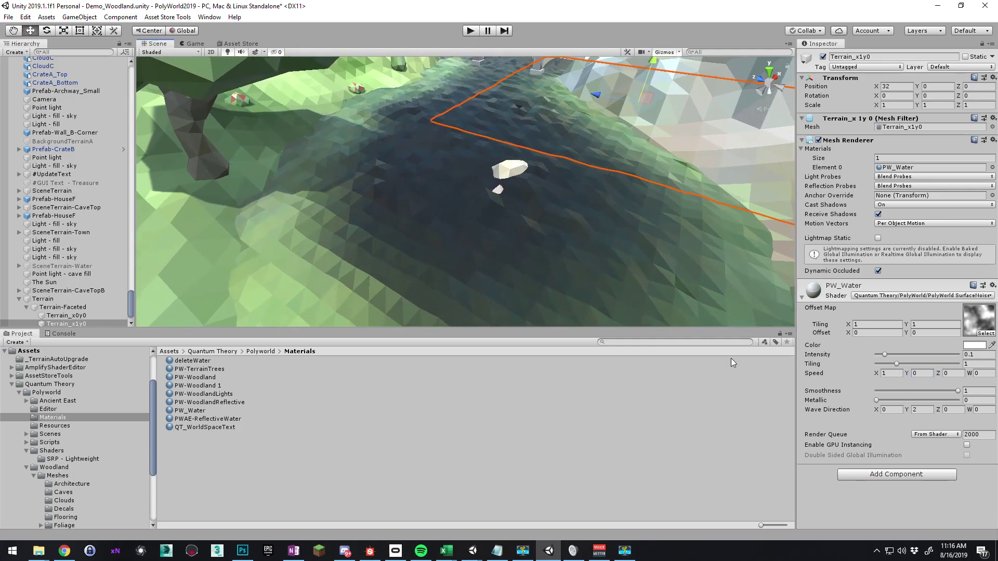
click(958, 391)
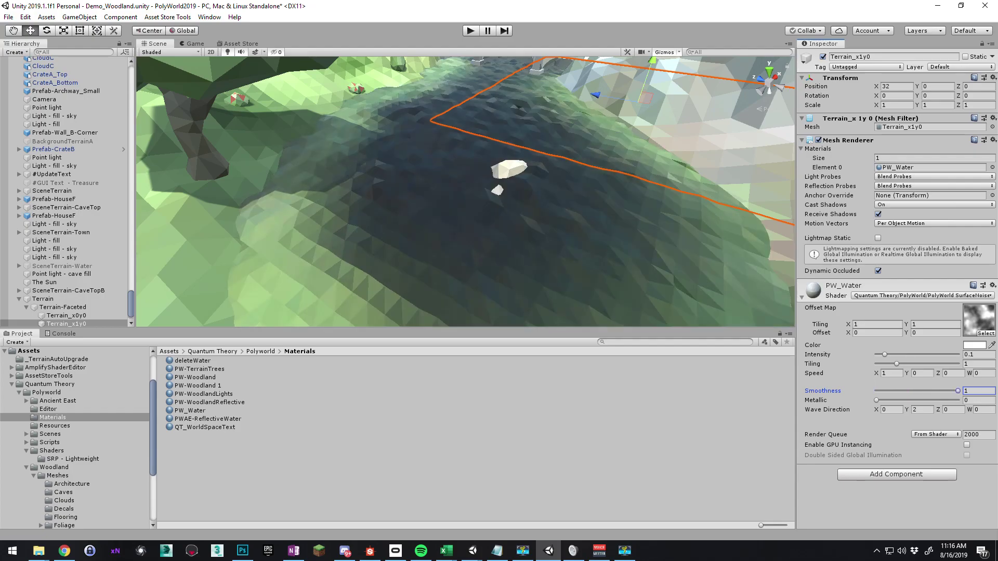
right_drag(597, 256, 561, 207)
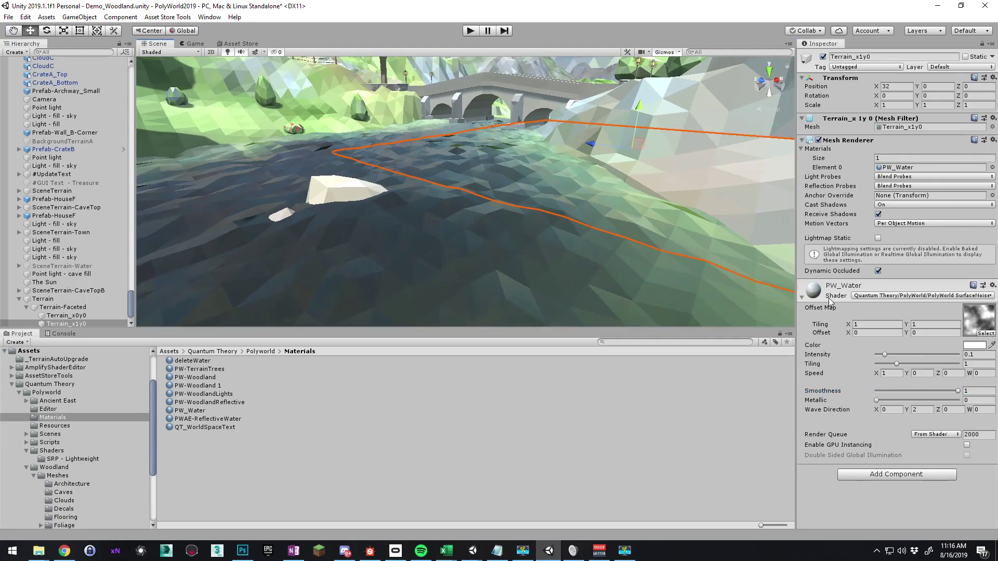
click(895, 373)
text(.2)
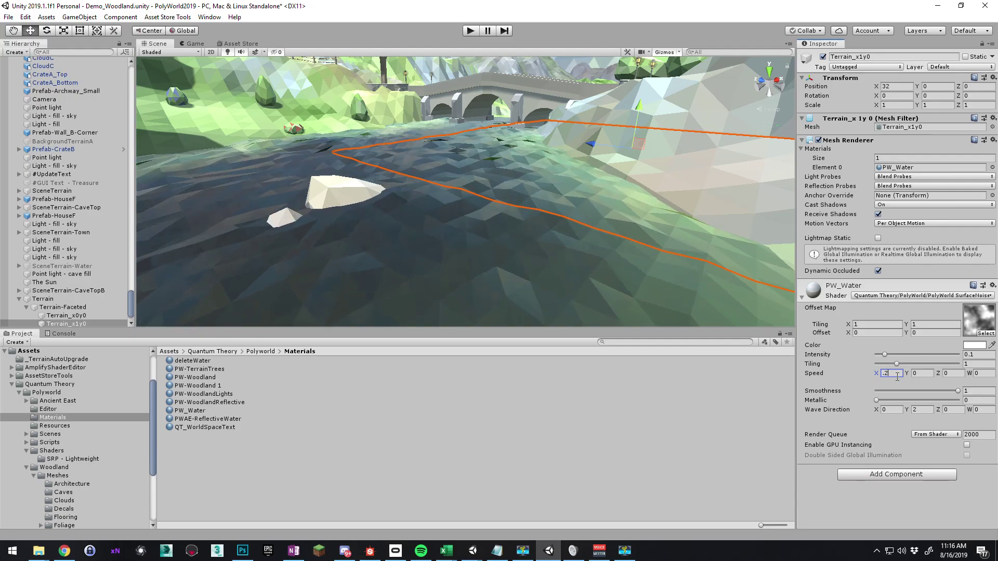
right_drag(533, 223, 450, 208)
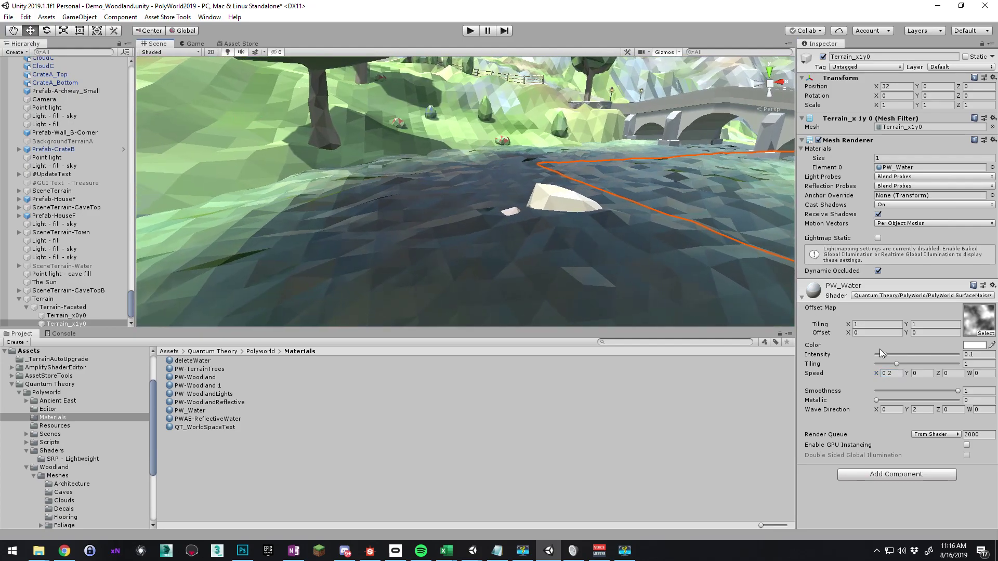
Try a metallic value of 1 on PW_Water, compare the surface's look, and return metallic to 0
drag(876, 400, 992, 408)
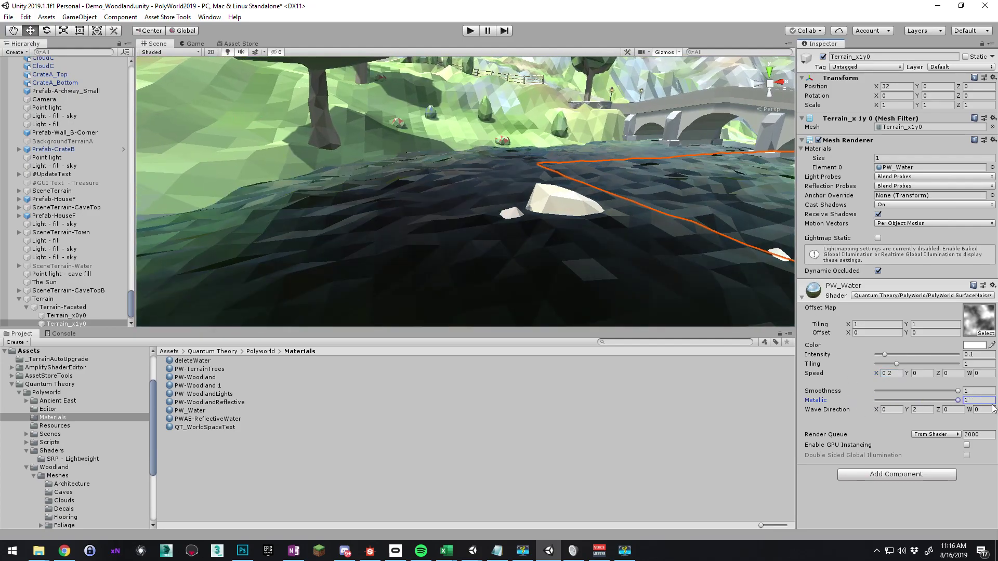
drag(918, 399, 975, 399)
right_drag(499, 244, 676, 240)
key(s)
drag(944, 403, 821, 394)
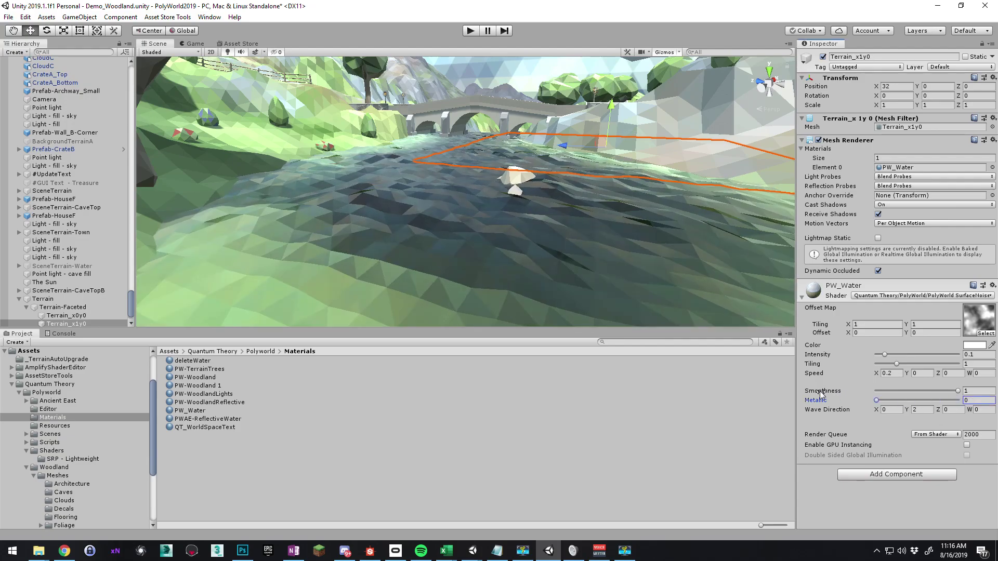
right_drag(533, 235, 532, 255)
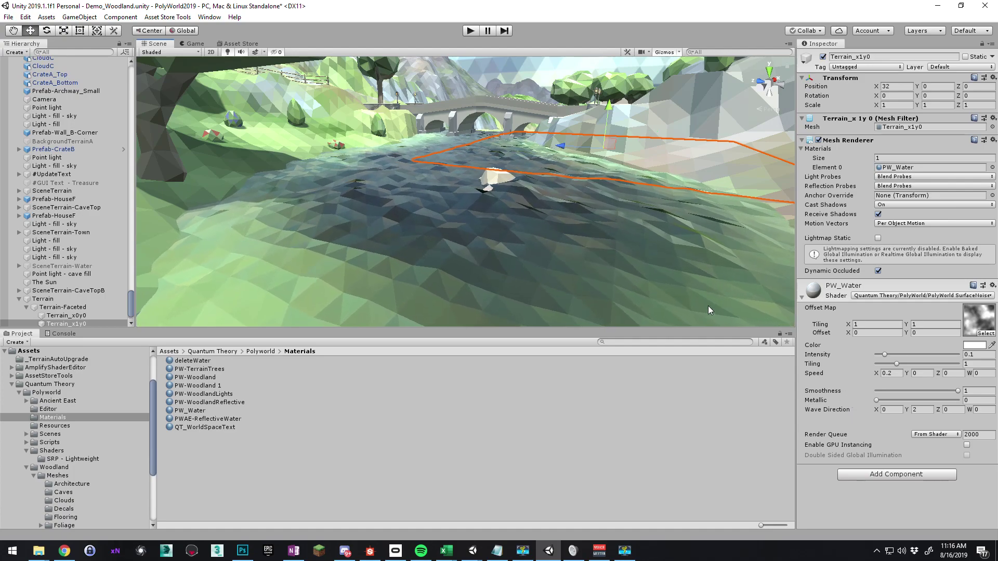
Try a PW_Water wave direction of X 2 and Y 0 and view the waves up close
right_drag(597, 229, 635, 244)
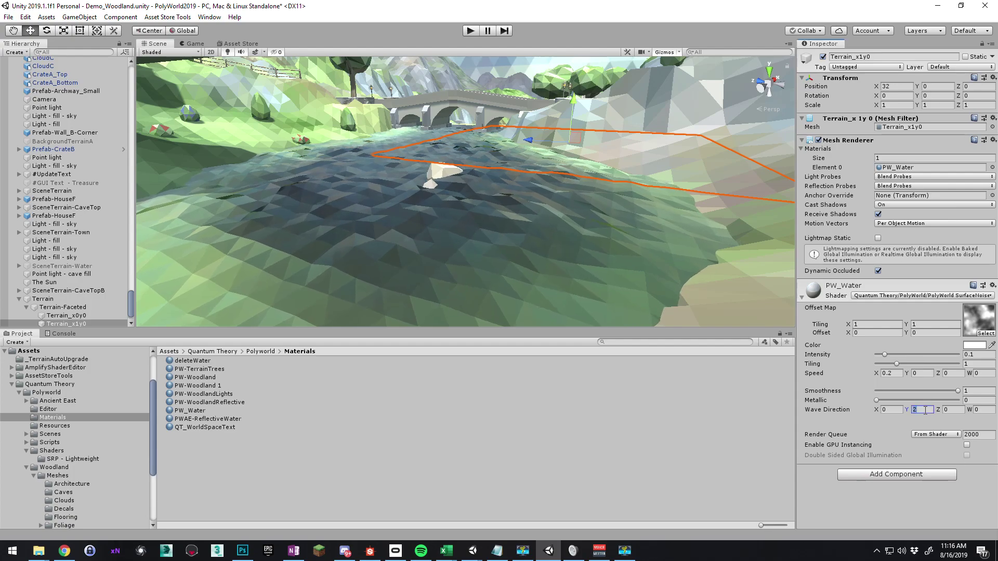
text(0)
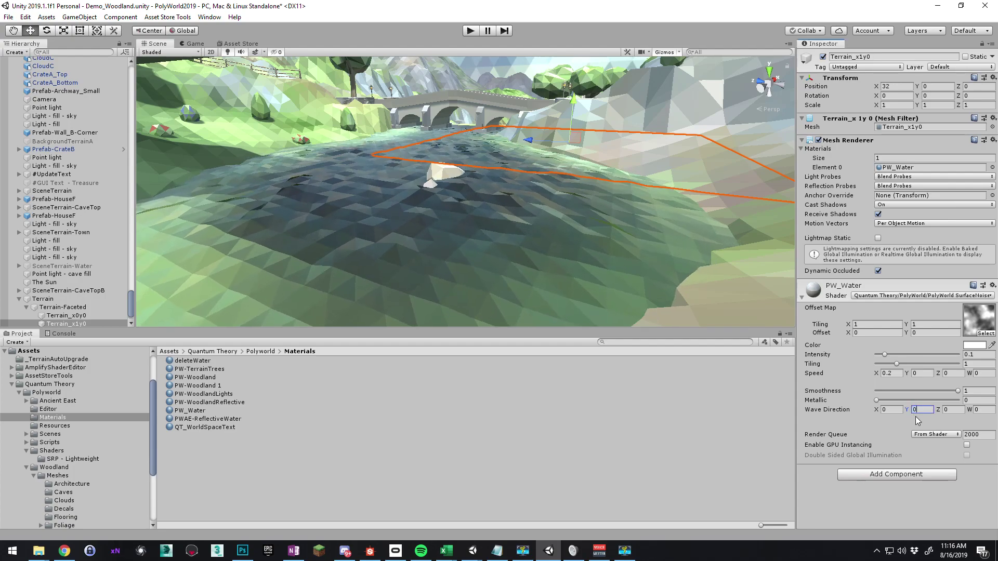
click(896, 410)
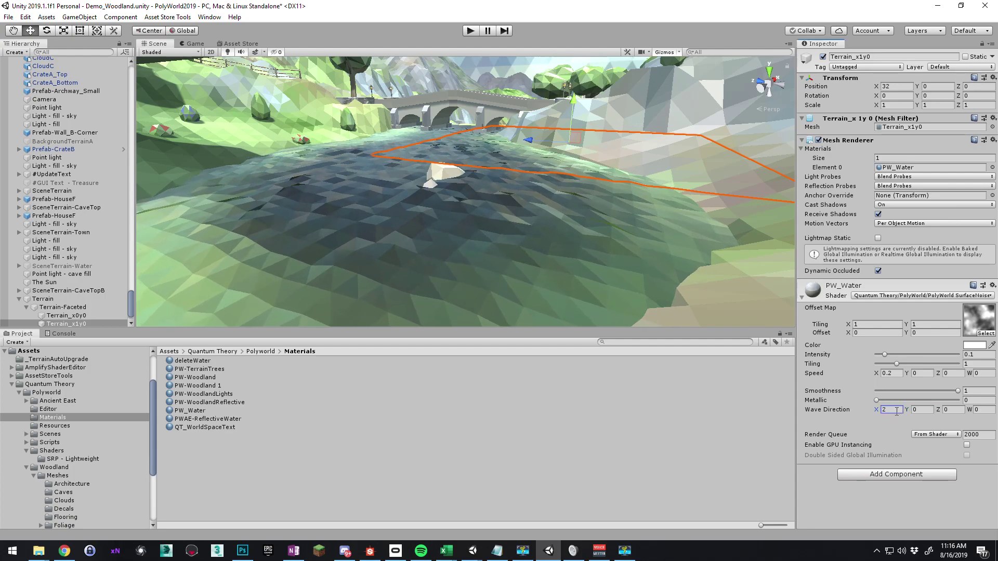
right_drag(555, 233, 451, 191)
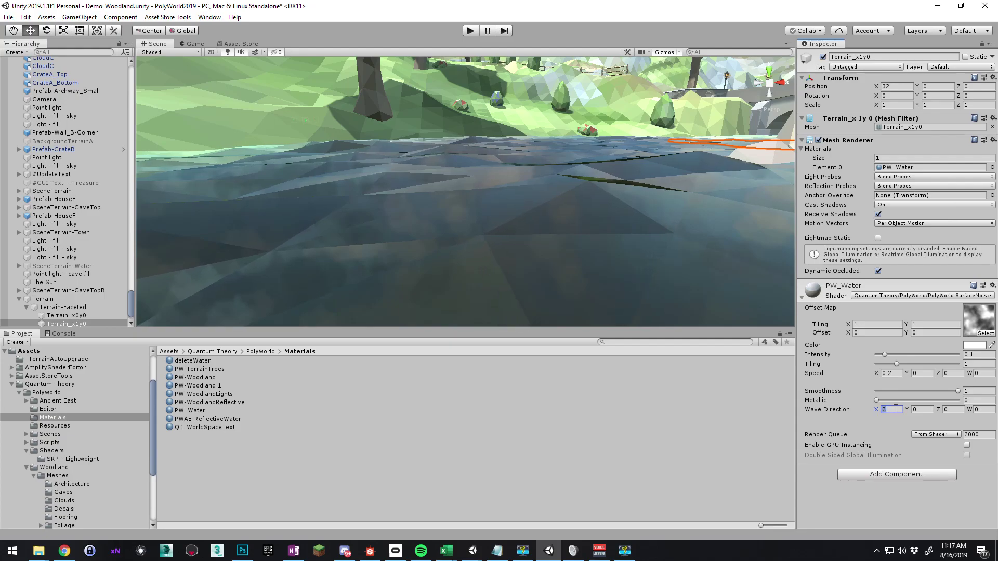
Set the PW_Water wave direction to X 0 and Y 1, and examine the water from several angles
text(1)
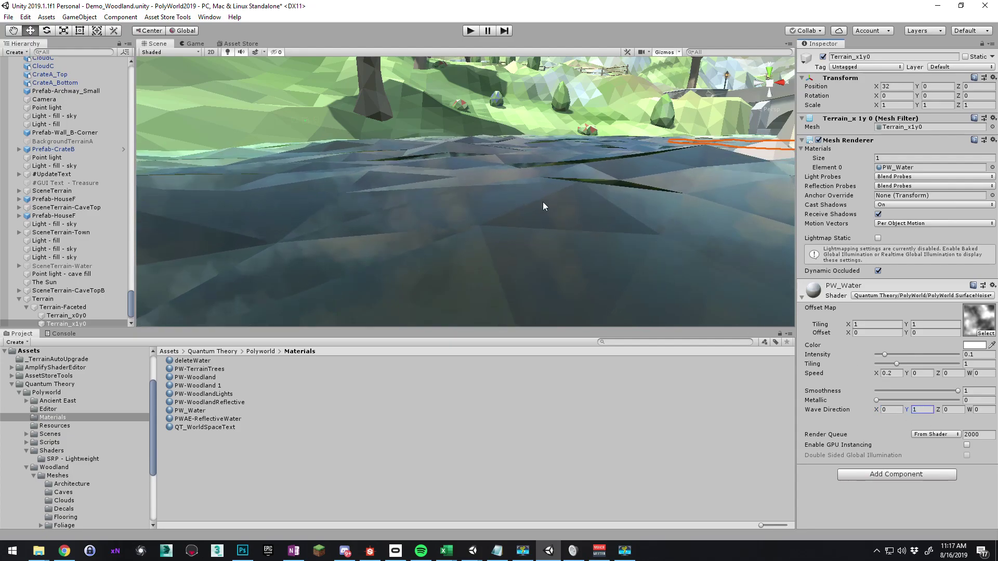
right_drag(543, 205, 605, 241)
scroll(519, 165, down, 3)
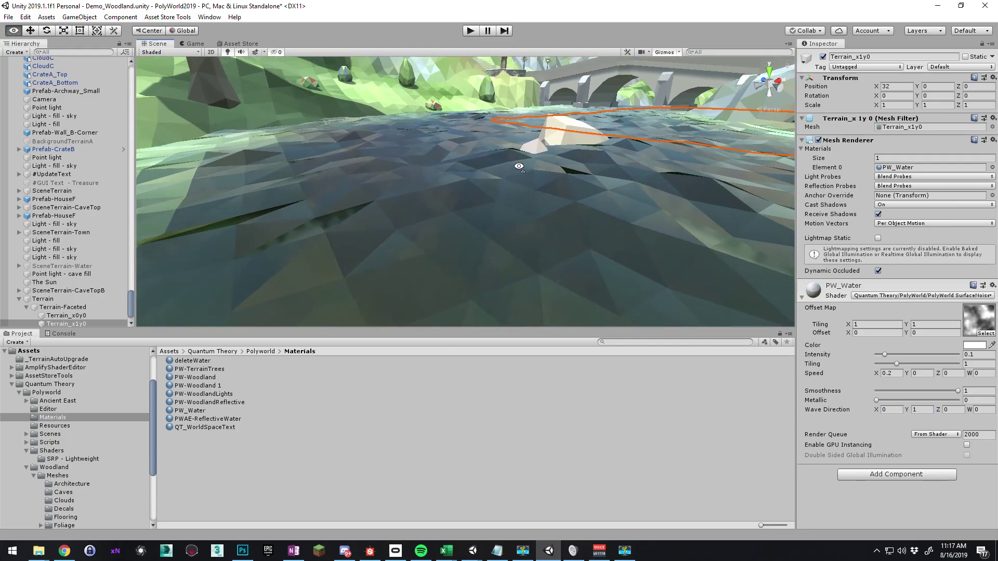
alt+drag(519, 165, 535, 177)
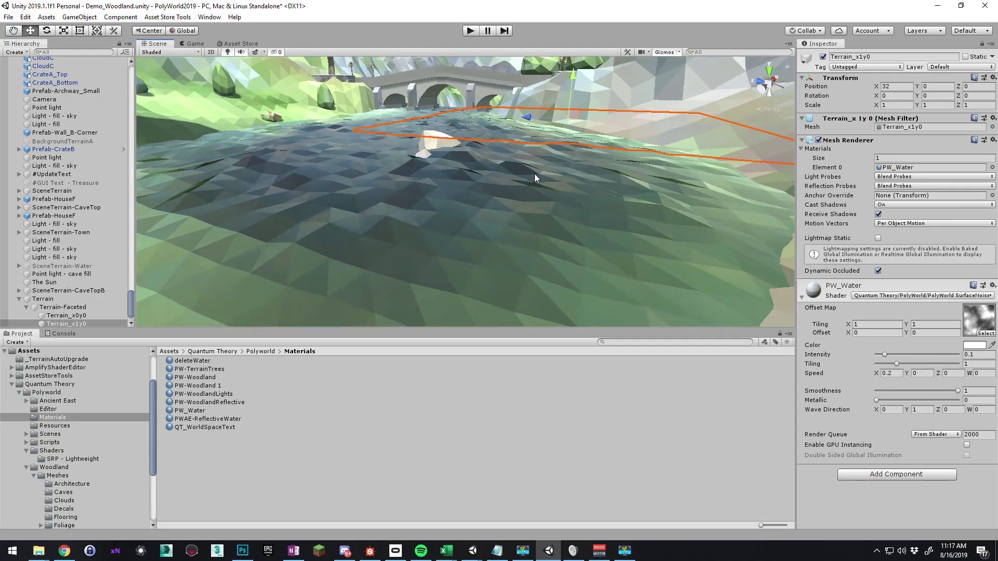
right_drag(534, 173, 536, 183)
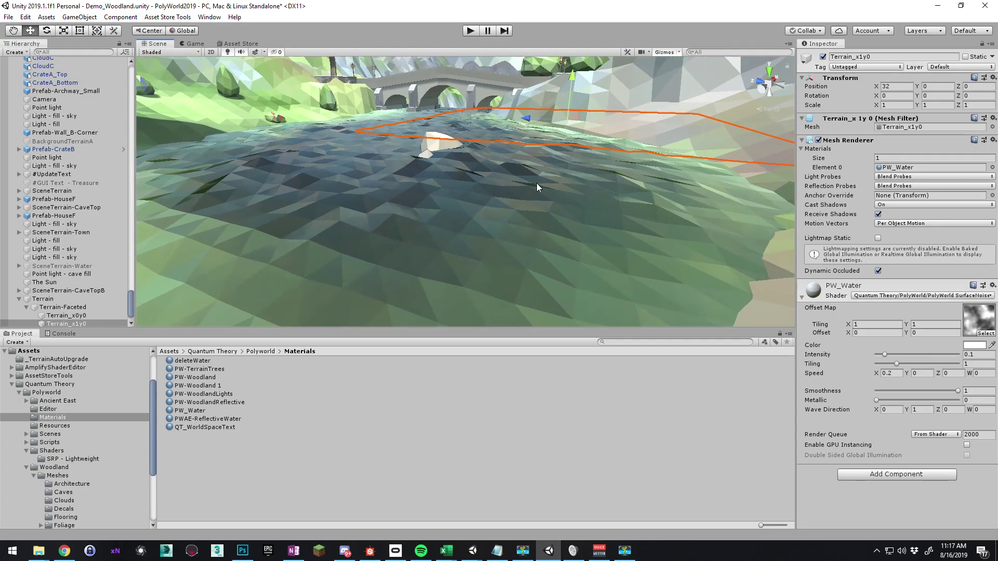
right_drag(503, 233, 646, 214)
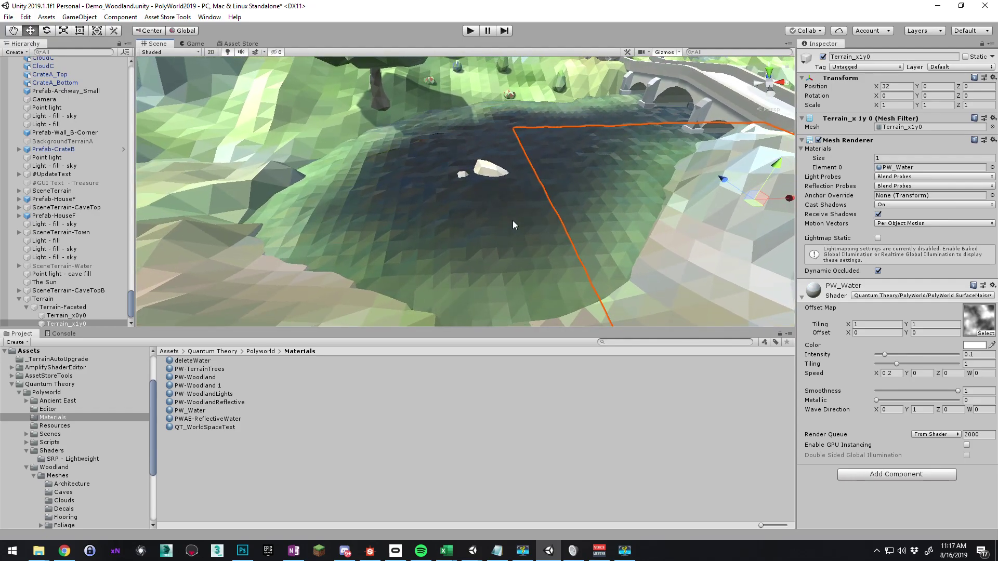
right_drag(442, 226, 541, 247)
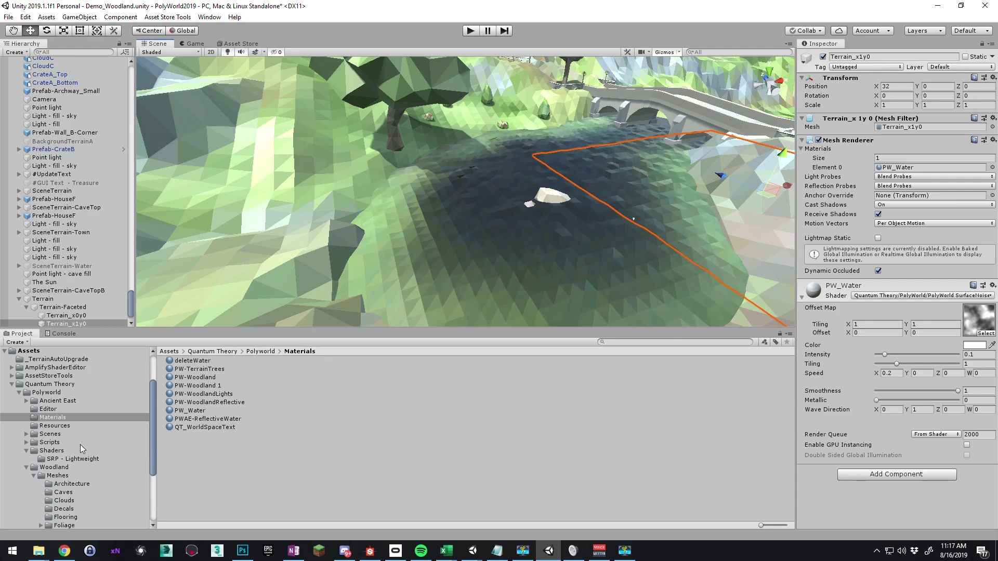
Place the WaterPlane2.5x2.5 mesh from the Ancient East Water folder into the scene near the pond
scroll(102, 483, down, 3)
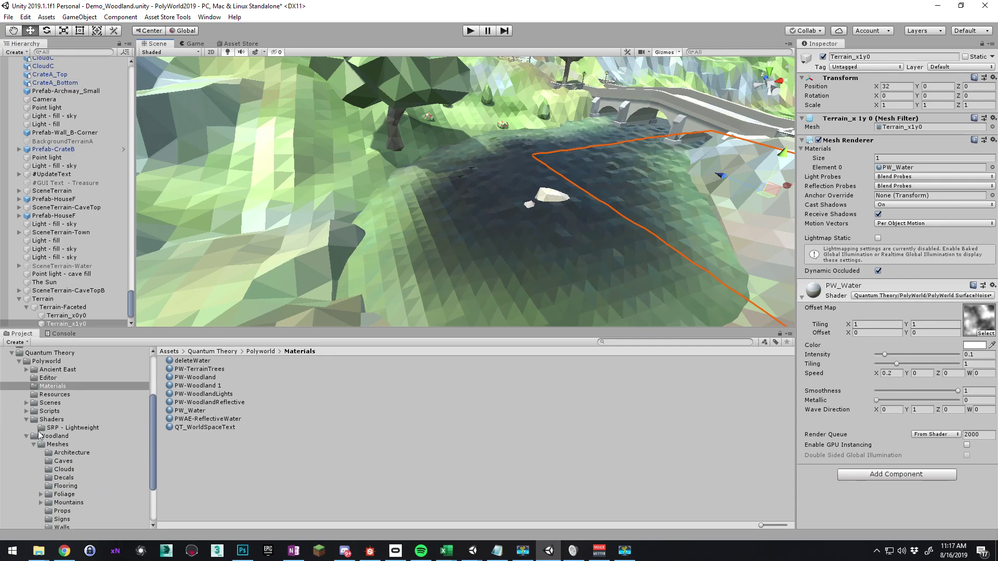
click(26, 369)
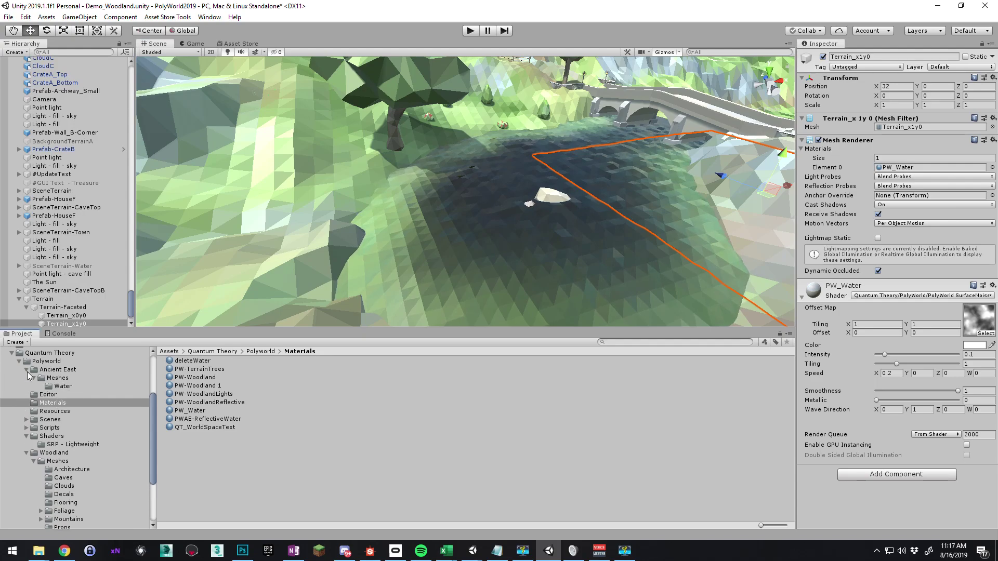
click(62, 387)
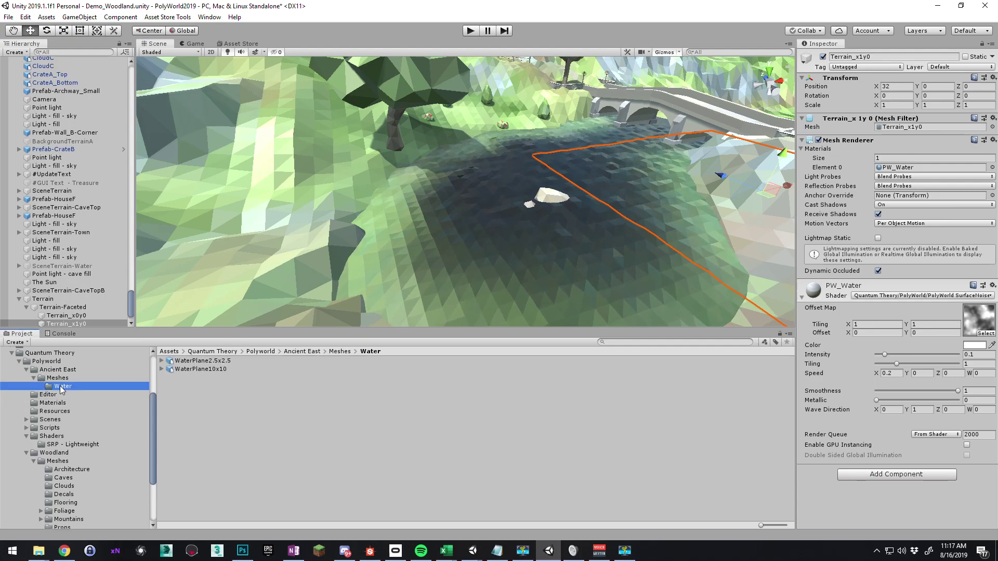
scroll(46, 401, up, 3)
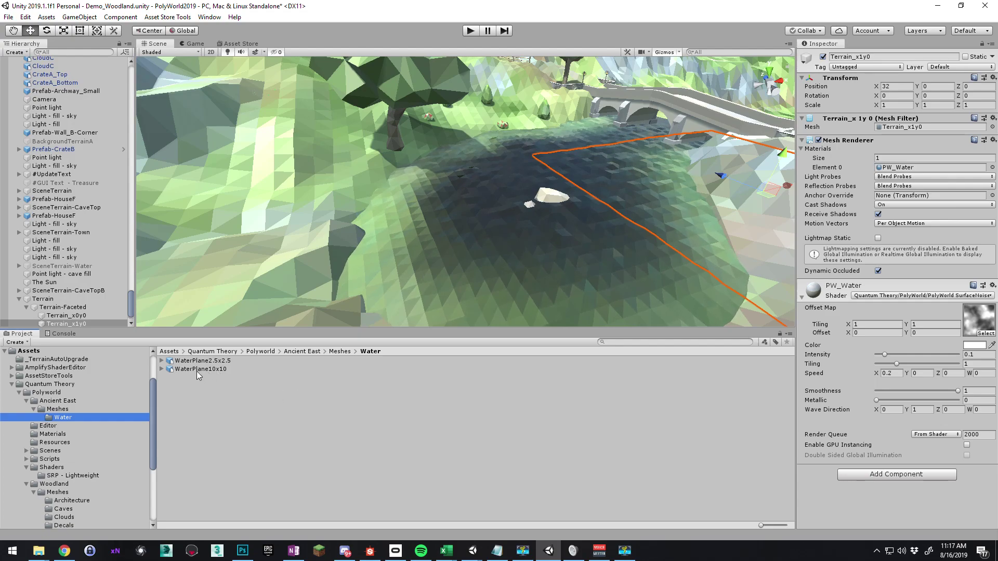
drag(200, 362, 422, 233)
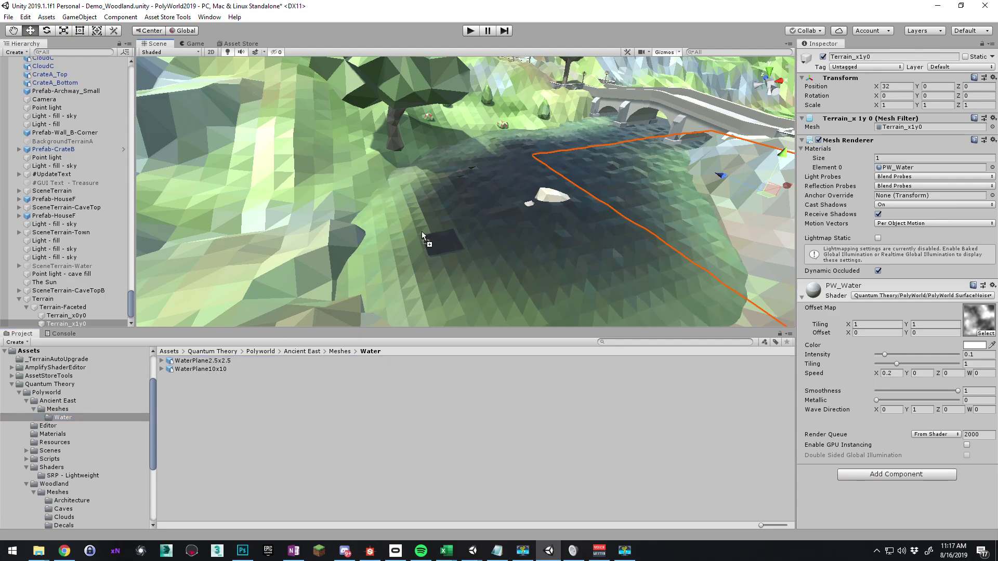
drag(394, 267, 531, 228)
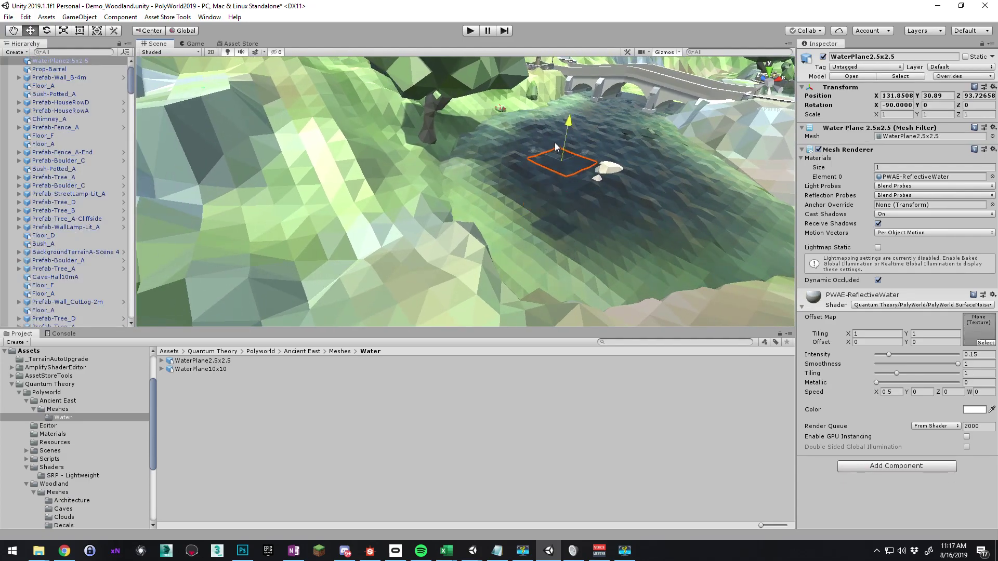
Raise the water plane above the terrain to a Y position of 33.19 and view it up close
drag(555, 147, 557, 114)
key(w)
right_drag(540, 151, 330, 162)
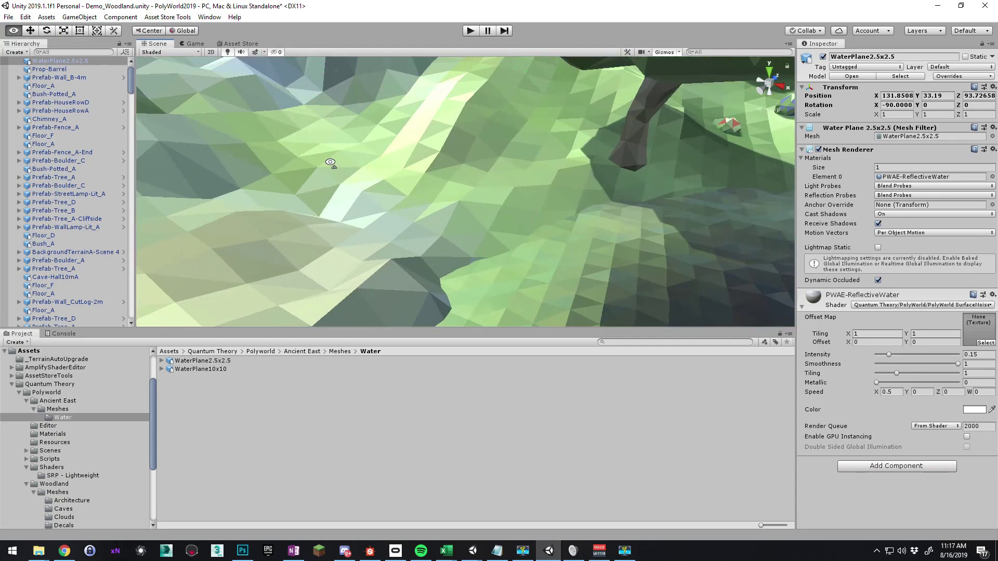
alt+drag(330, 162, 271, 218)
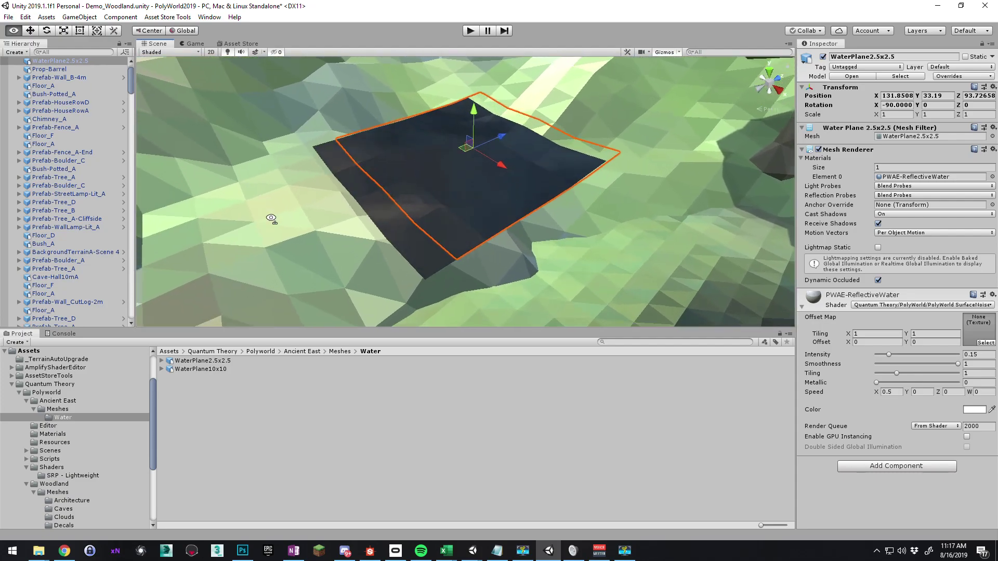
key(w)
right_drag(271, 218, 203, 105)
key(s)
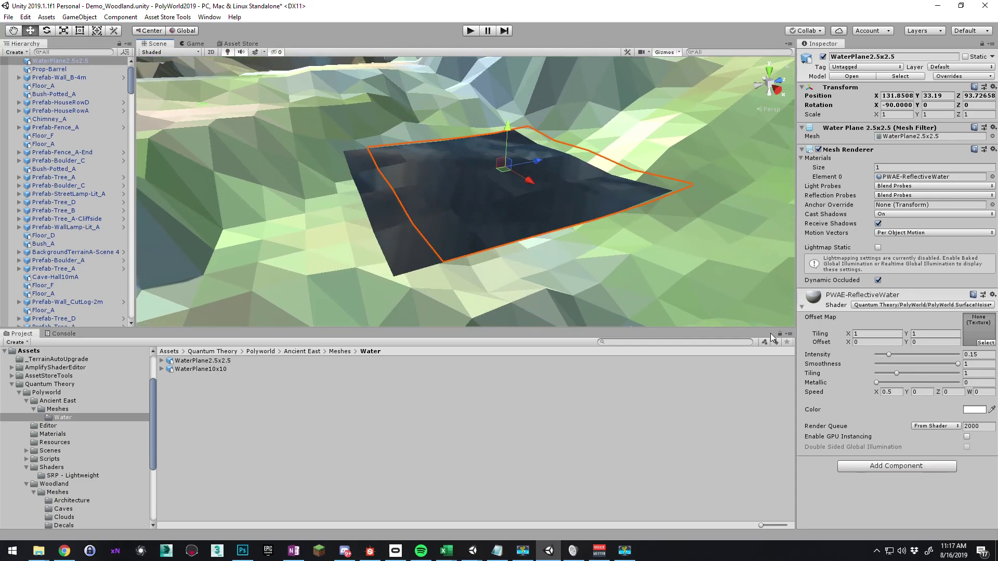
Assign the OffsetMapA texture as the offset map of the PWAE-ReflectiveWater material
click(984, 344)
text(ogffset)
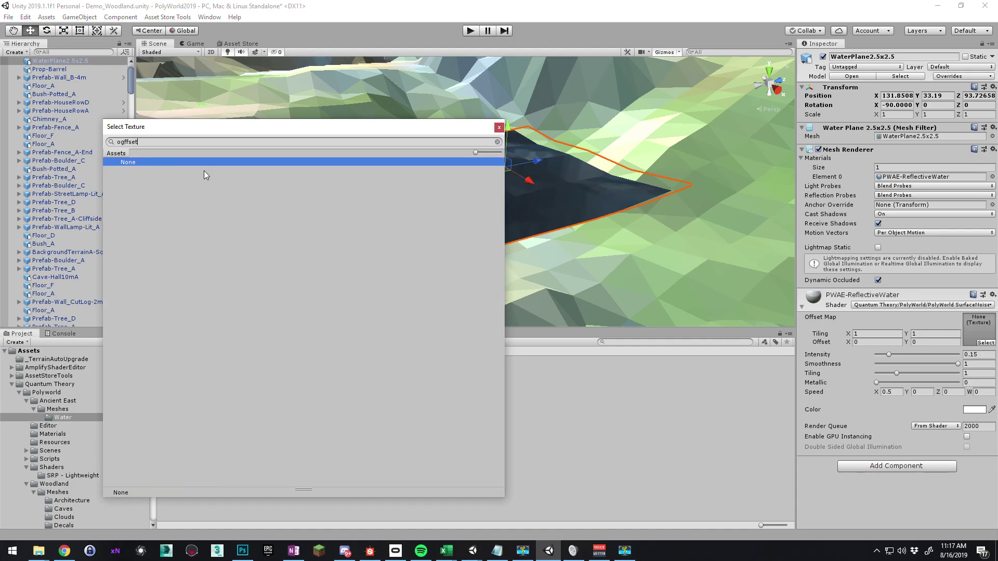
key(ctrl+a)
text(offset)
click(144, 172)
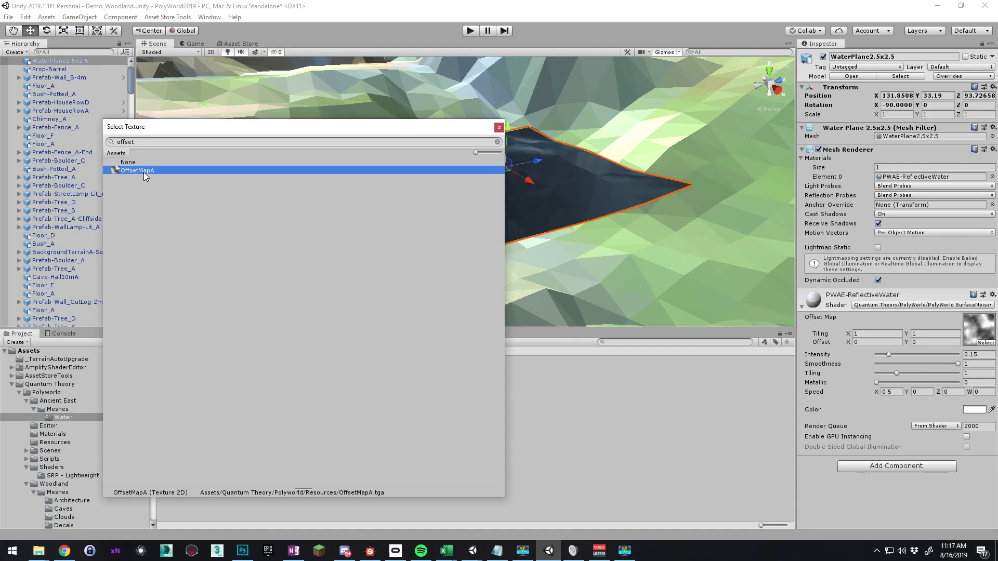
click(498, 128)
Switch the water plane's transform handles to local orientation
alt+drag(503, 229, 452, 220)
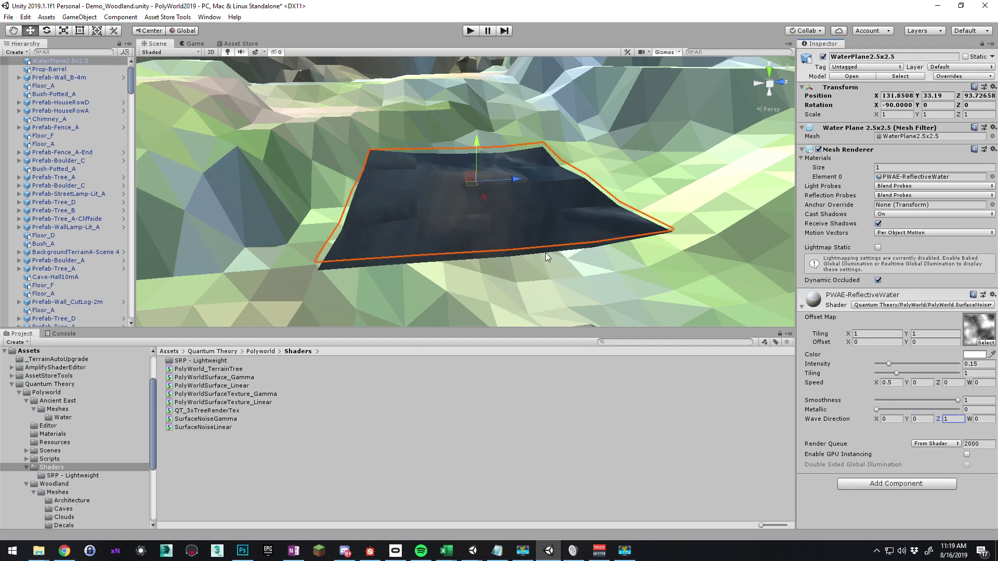
key(x)
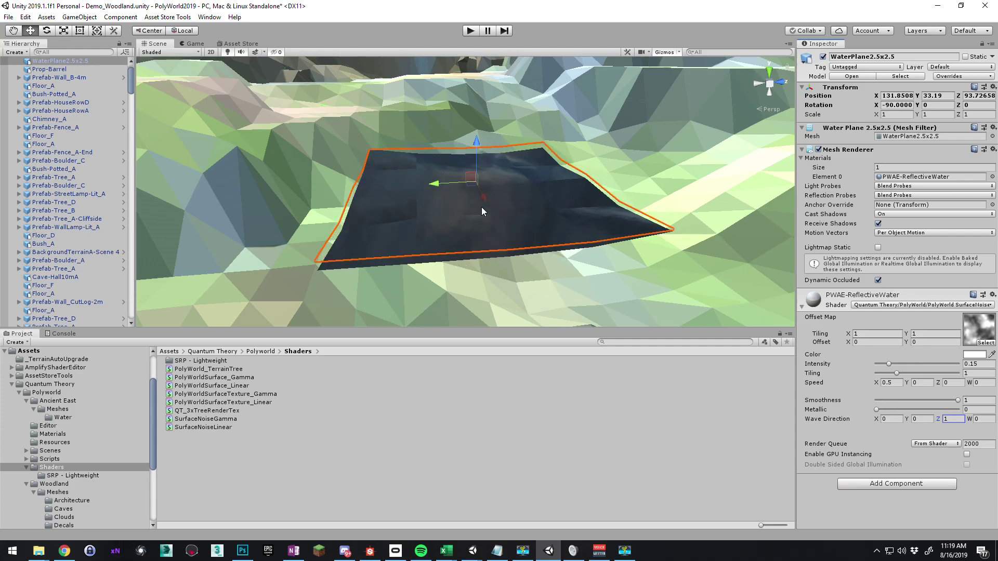
alt+drag(490, 208, 422, 205)
Try placing a duplicate of the water plane beside the original, and delete the copy
key(ctrl+d)
drag(488, 173, 620, 195)
click(416, 233)
alt+drag(416, 233, 486, 234)
click(424, 202)
key(Delete)
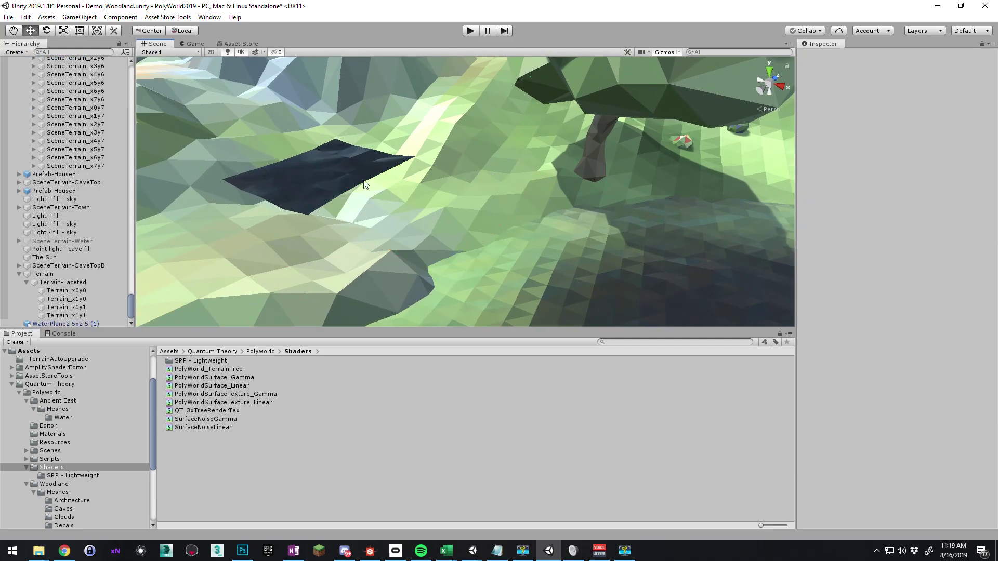
Snap the remaining water plane to the grid on all axes, using move increments of 0.5
click(366, 184)
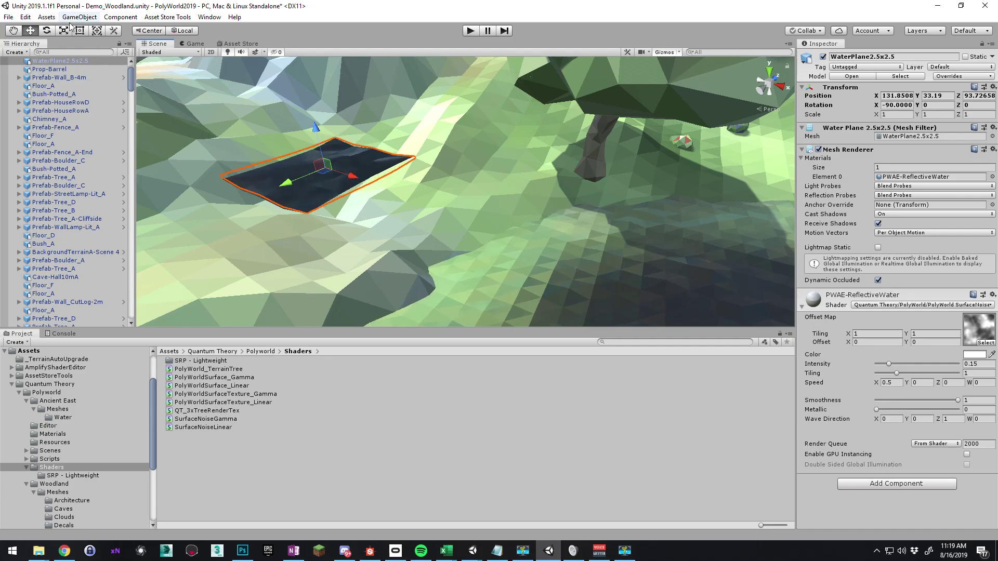
click(25, 17)
click(83, 389)
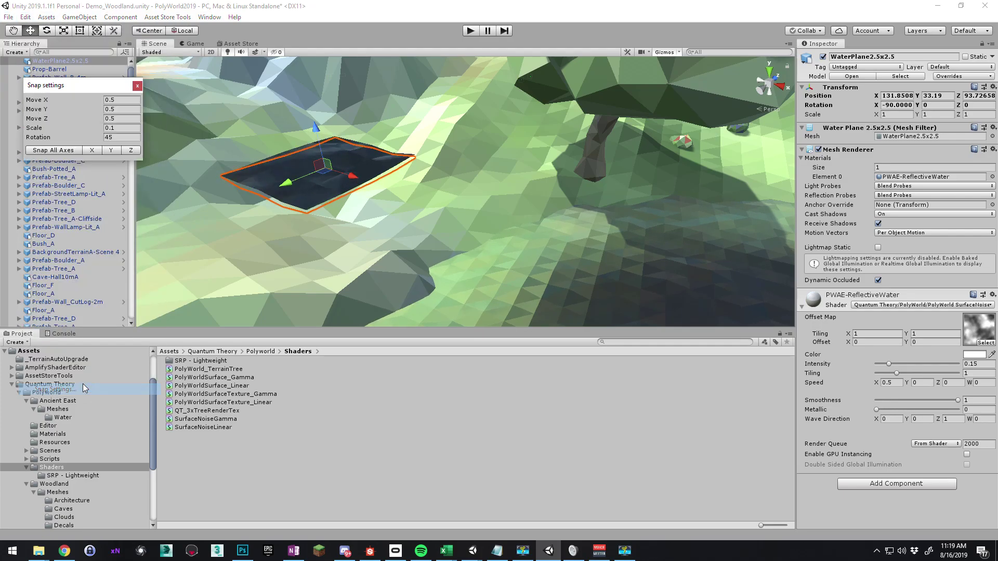
click(54, 150)
Duplicate the snapped water plane and position the copy edge to edge with the original
alt+drag(316, 199, 476, 214)
key(ctrl+d)
click(579, 177)
right_drag(578, 176, 555, 179)
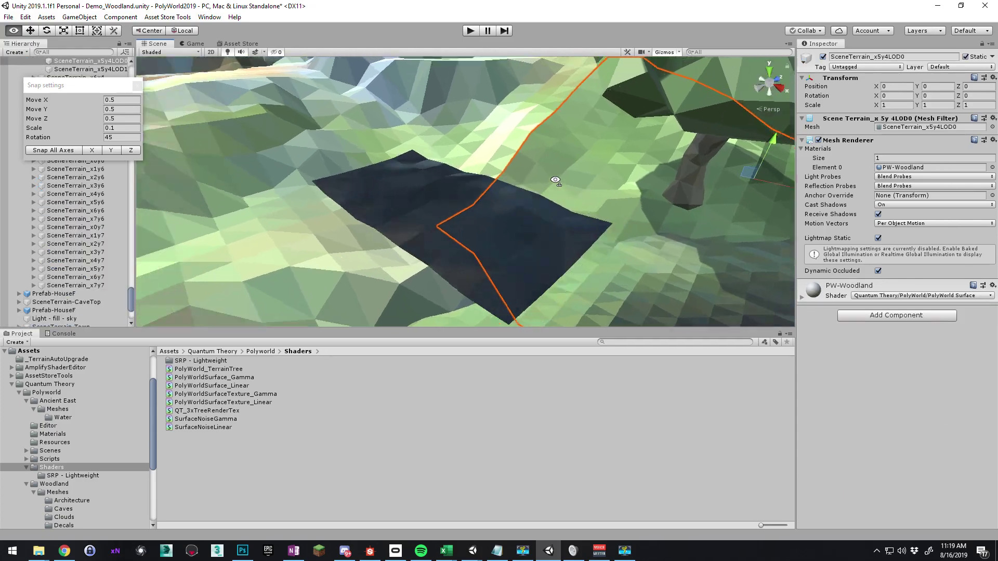
Inspect the seam between the two adjoining water planes and how they sit against the nearby river
alt+drag(555, 180, 430, 186)
click(431, 187)
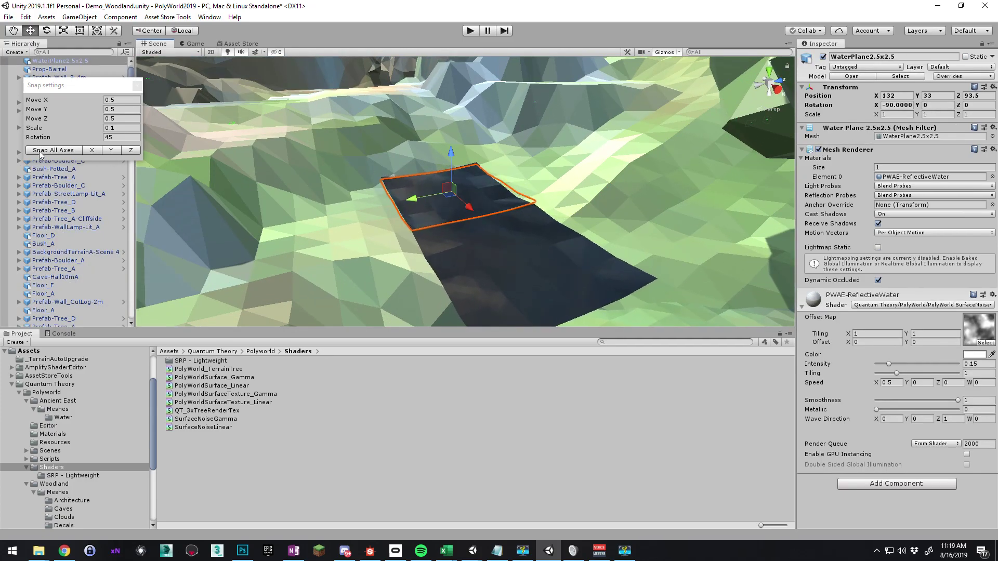
click(492, 255)
right_drag(492, 253, 509, 256)
click(280, 78)
right_drag(329, 228, 555, 194)
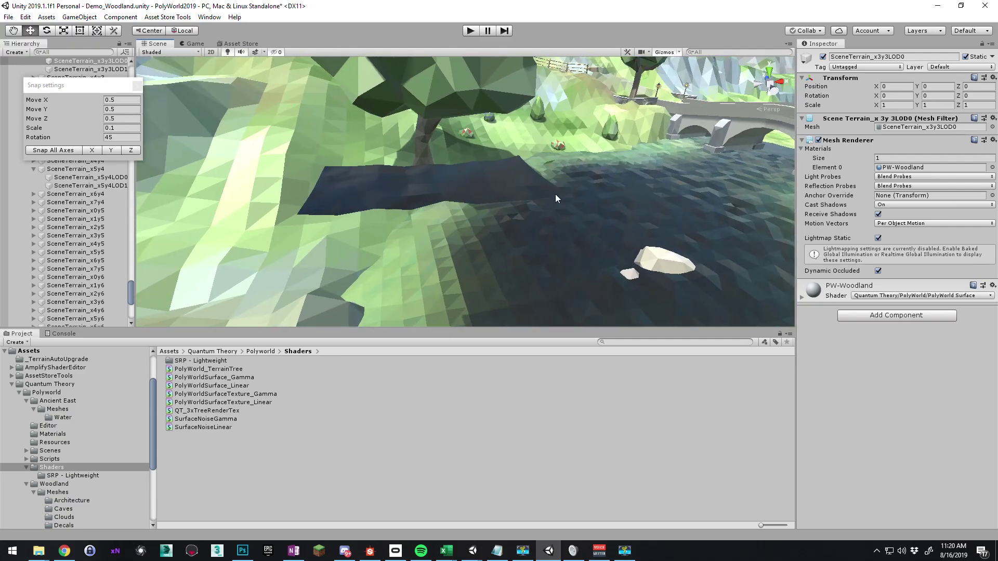
Select the duplicated water plane and locate its source mesh among the project assets
click(421, 210)
alt+drag(419, 208, 311, 291)
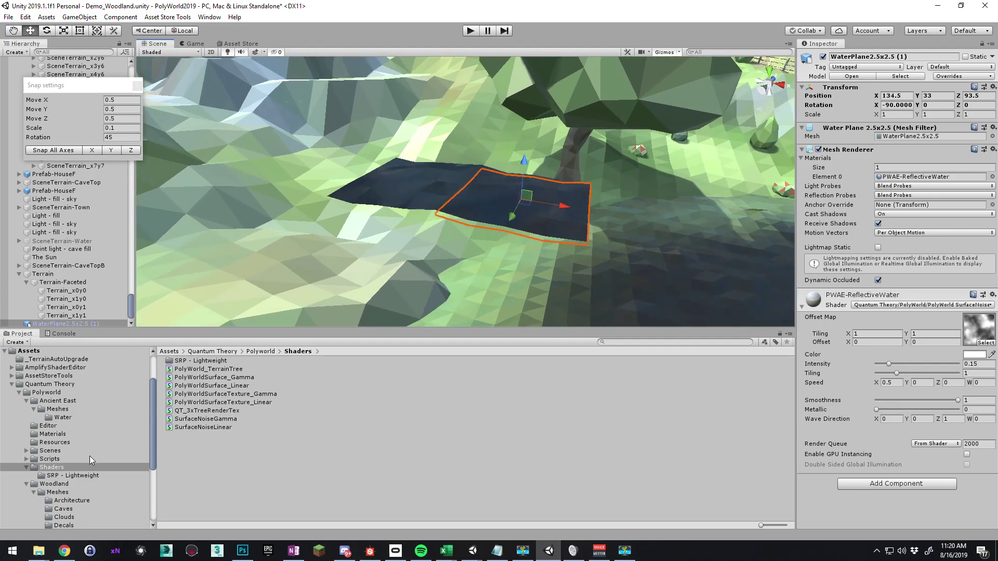
click(905, 136)
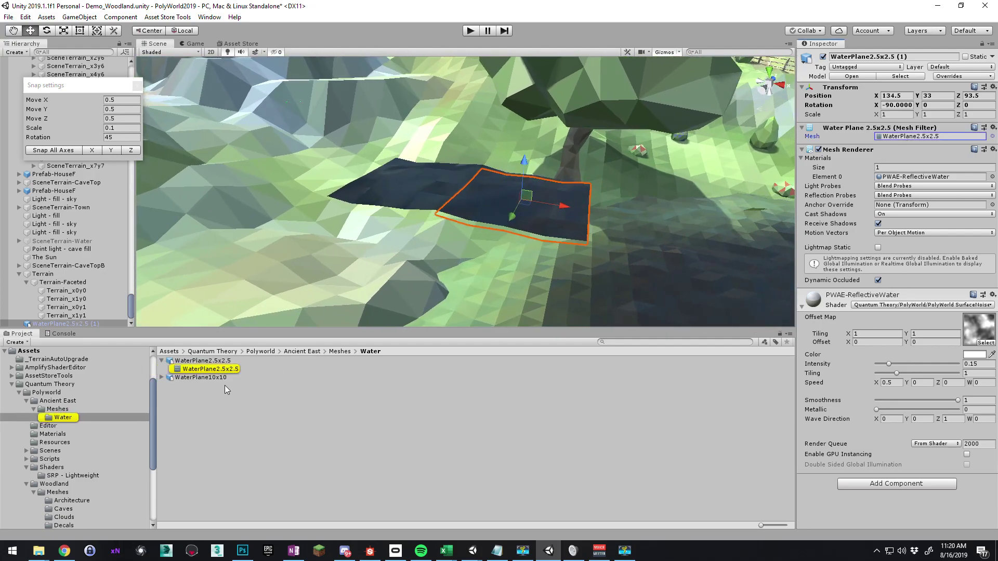
Add the WaterPlane10x10 mesh to the scene over the river, beside the two smaller water planes
key(s)
right_drag(395, 210, 423, 231)
drag(228, 379, 451, 283)
drag(422, 248, 606, 162)
mouse_move(502, 166)
right_down()
mouse_move(584, 159)
mouse_move(509, 185)
right_up()
key(w)
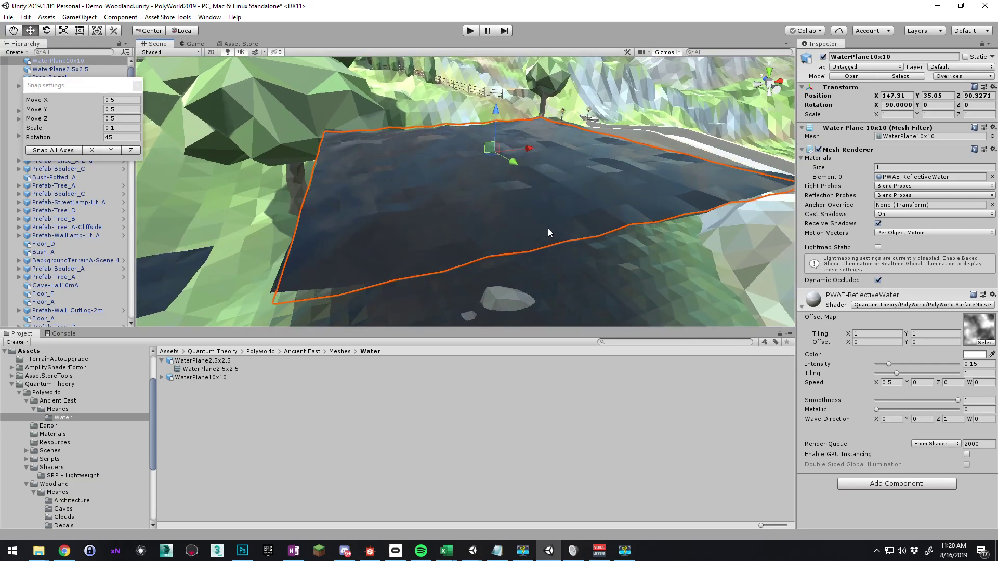
alt+drag(543, 239, 413, 244)
scroll(413, 245, down, 3)
alt+drag(512, 275, 457, 274)
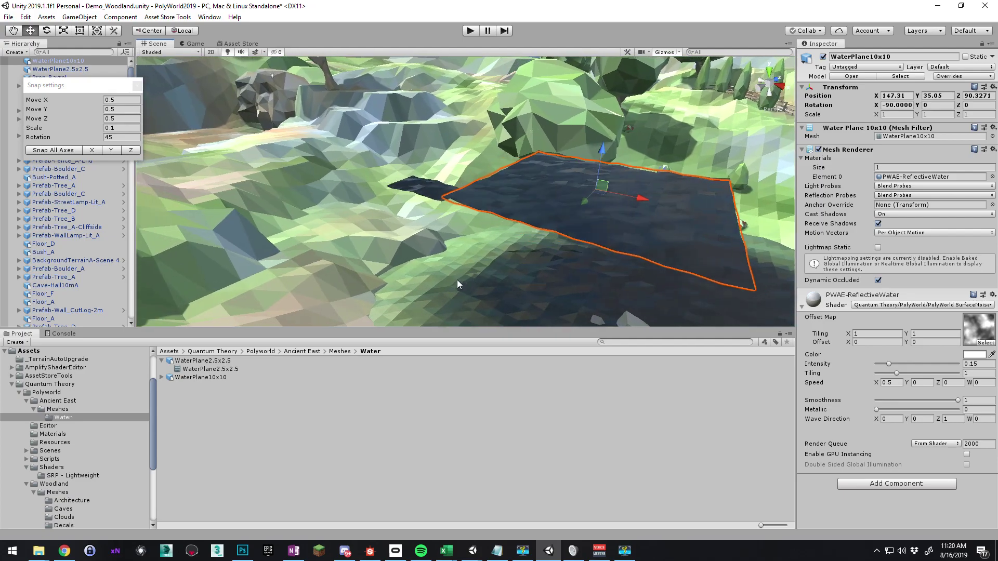